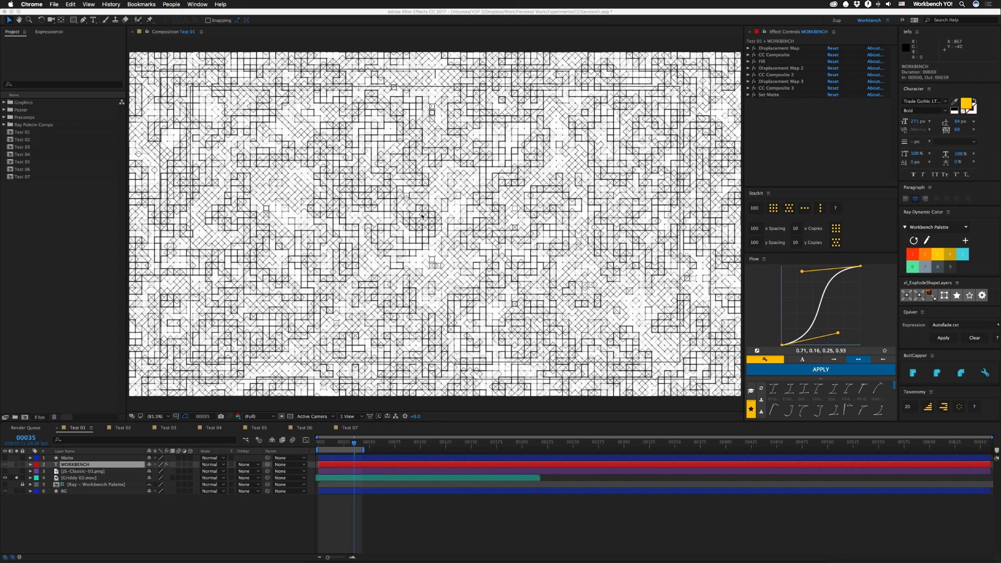
# Turn off solo for the Griddy 02.mov layer and hide it in the Test 01 composition.
pyautogui.click(15, 478)
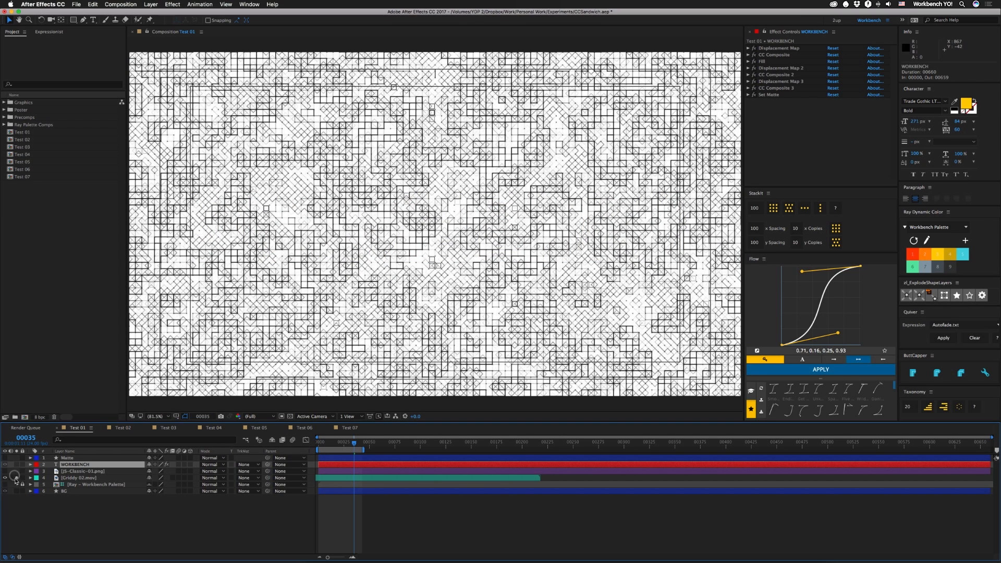
pyautogui.click(16, 478)
pyautogui.click(5, 478)
# Disable every effect below the first Displacement Map on the WORKBENCH text layer and go to frame 9.
pyautogui.click(755, 61)
pyautogui.moveTo(756, 62); pyautogui.dragTo(753, 104)
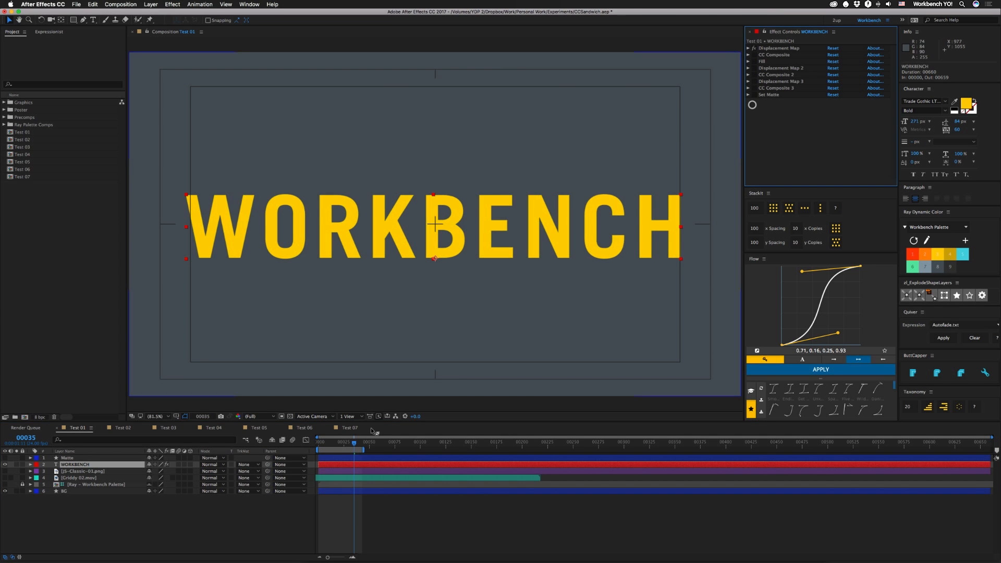
pyautogui.moveTo(335, 443); pyautogui.dragTo(327, 448)
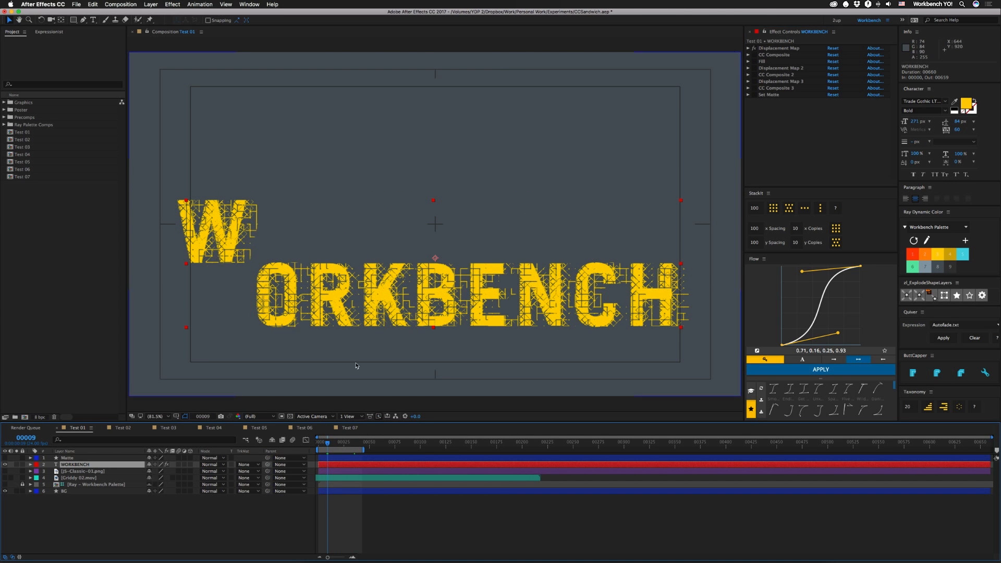
# Toggle the first CC Composite effect on the WORKBENCH layer to compare, leave it enabled and expand its settings.
pyautogui.click(754, 55)
pyautogui.click(754, 55)
pyautogui.click(754, 55)
pyautogui.click(749, 55)
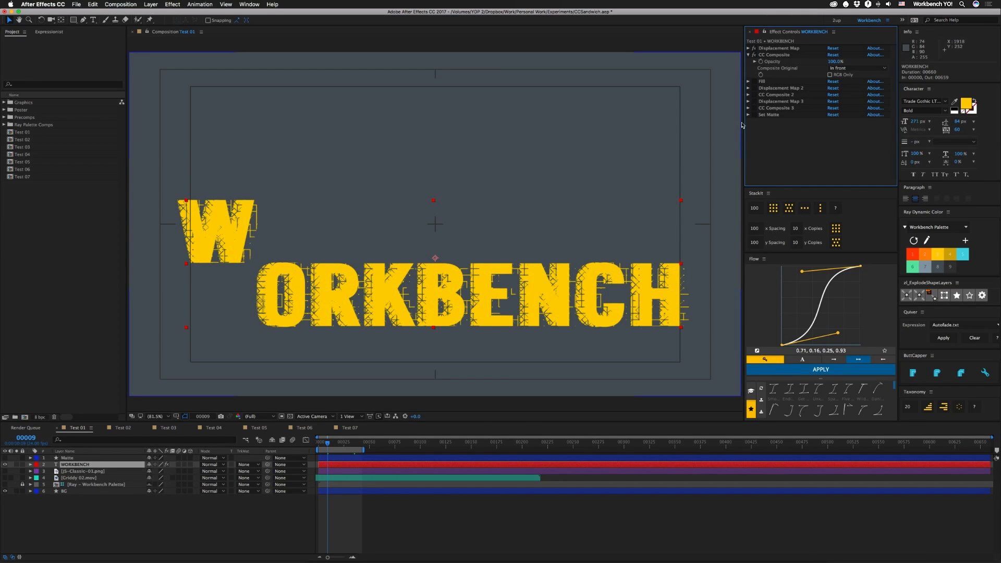
# Re-enable Fill, Displacement Map 2, CC Composite 2, Displacement Map 3, CC Composite 3 and Set Matte one by one on the WORKBENCH layer.
pyautogui.click(753, 82)
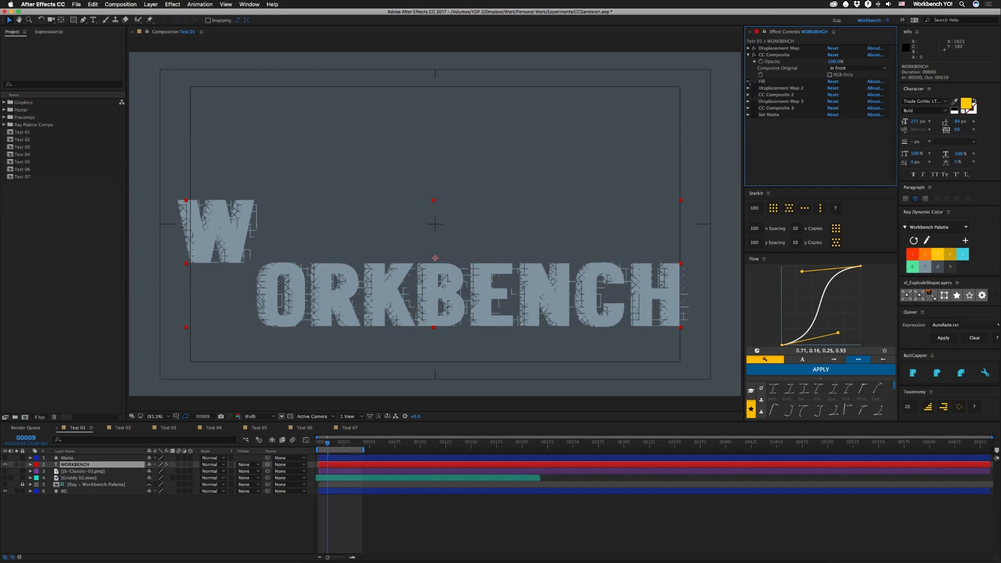
pyautogui.click(754, 88)
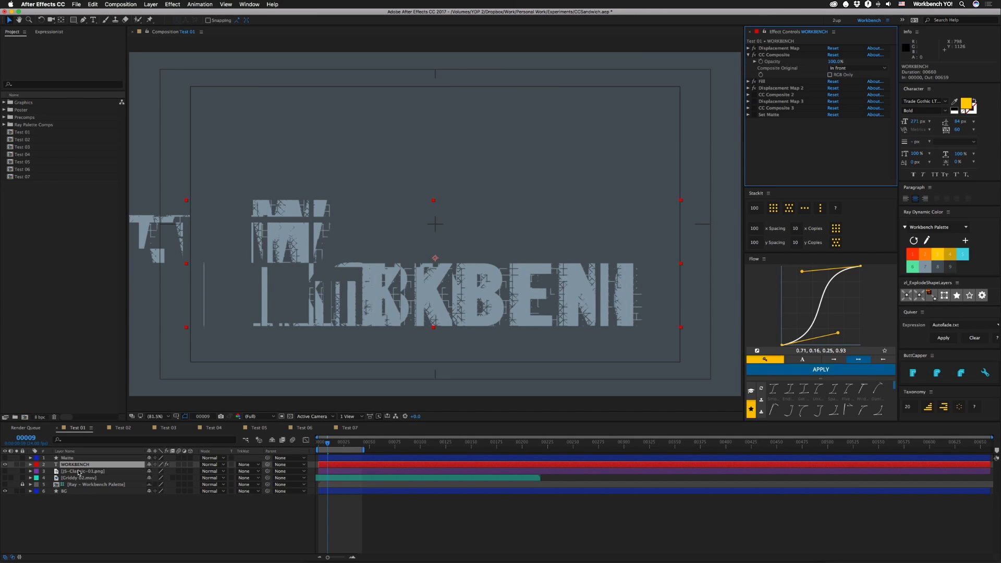
pyautogui.click(754, 95)
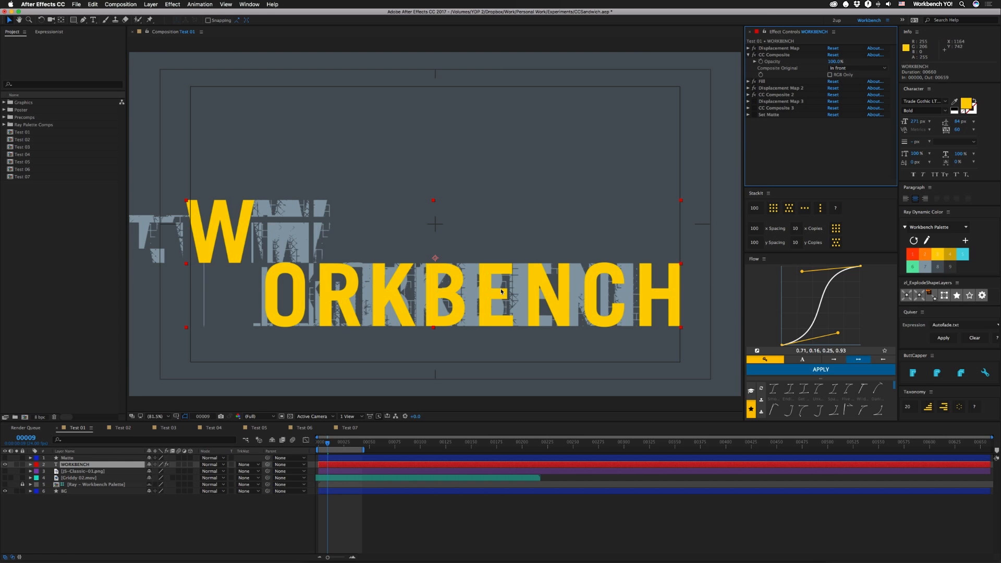
pyautogui.click(755, 102)
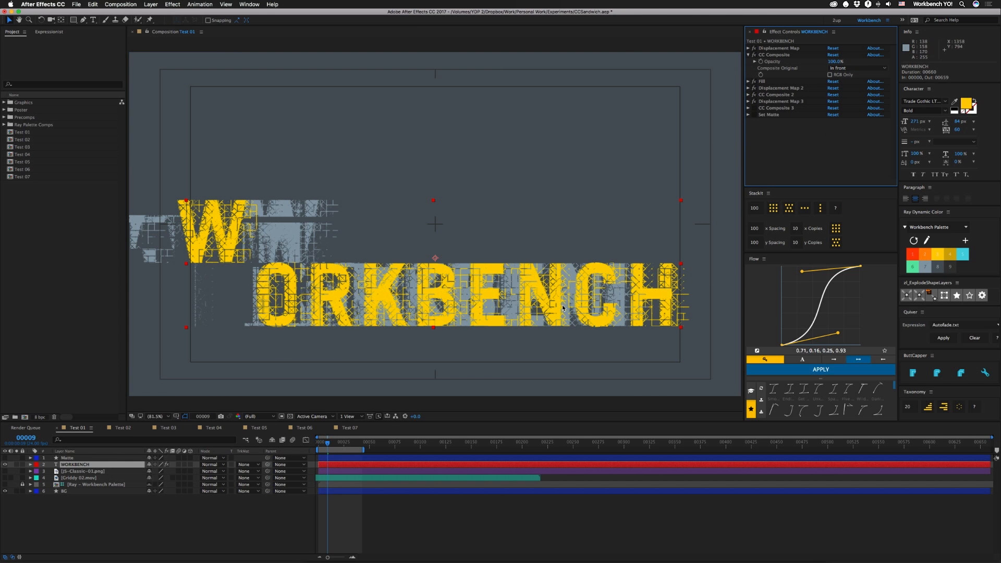
pyautogui.click(755, 108)
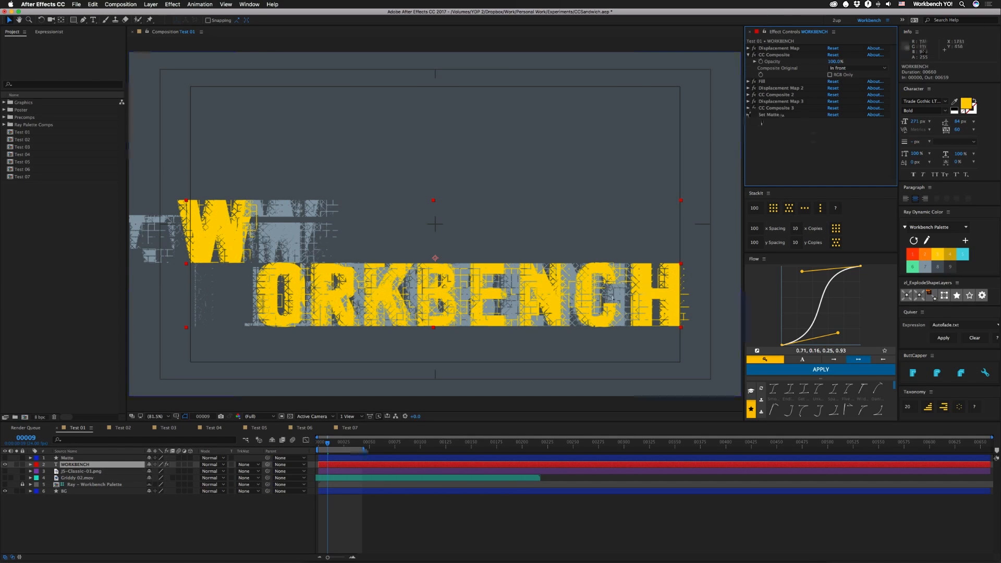
pyautogui.click(755, 114)
# Show the Matte layer briefly, hide it again, and preview the Test 01 text animation.
pyautogui.click(67, 458)
pyautogui.click(4, 458)
pyautogui.click(4, 458)
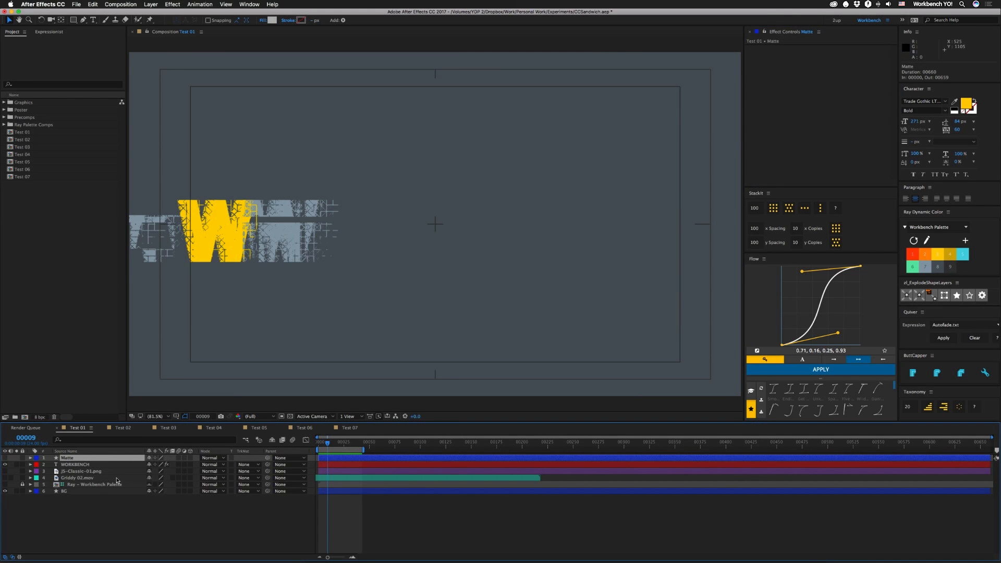
pyautogui.press('space')
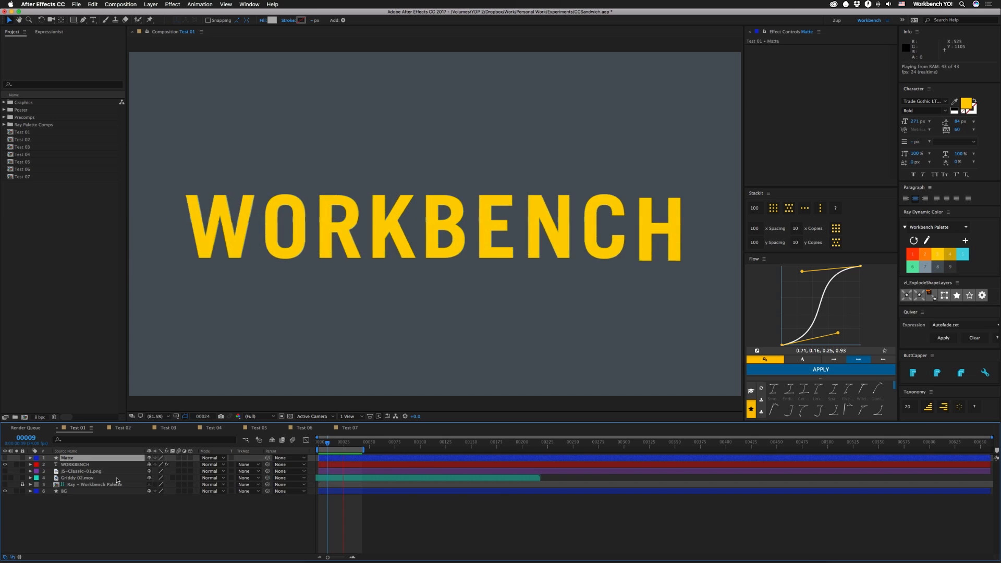
pyautogui.press('space')
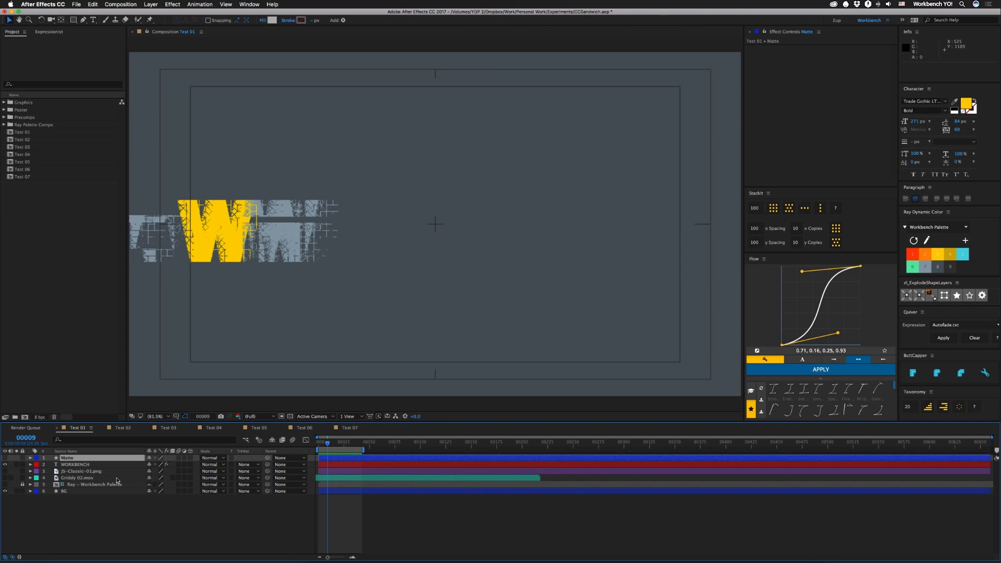
# Open the Test 02 composition and disable all effects below the first Displacement Map on the WB Logo layer.
pyautogui.click(124, 428)
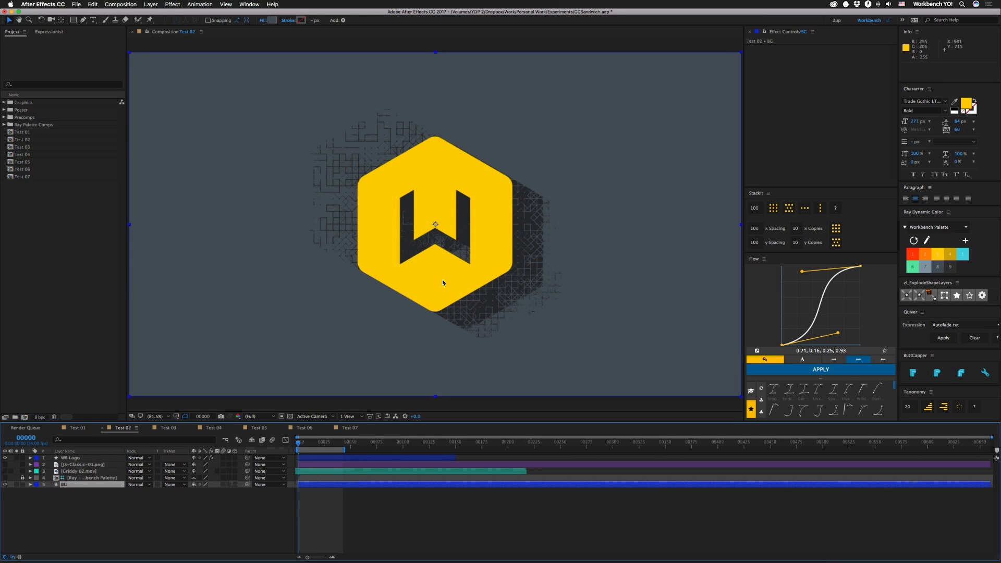
pyautogui.click(97, 458)
pyautogui.moveTo(754, 55); pyautogui.dragTo(754, 121)
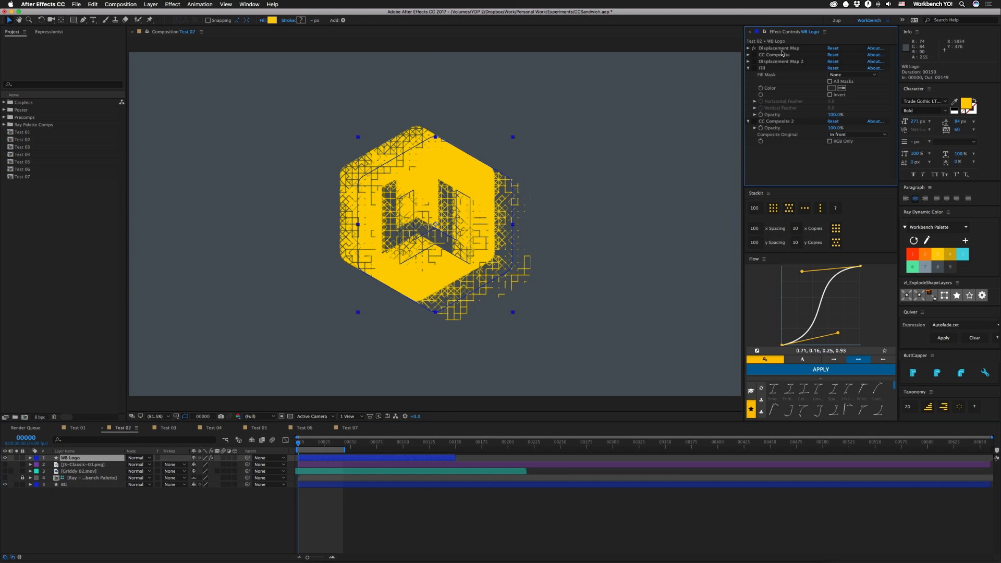
# Re-enable CC Composite, Displacement Map 2, Fill and CC Composite 2 in order on the Test 02 logo.
pyautogui.click(753, 55)
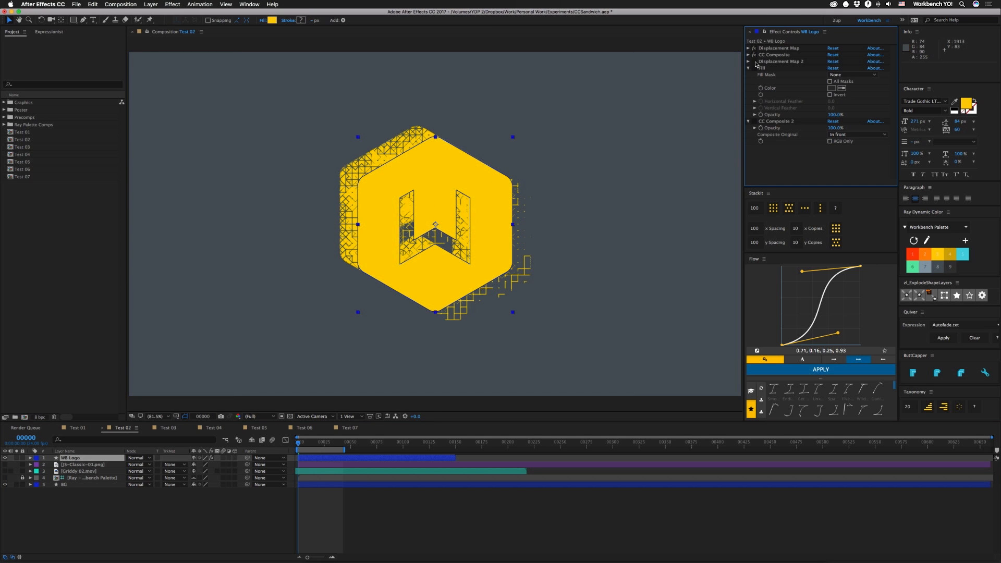
pyautogui.click(754, 62)
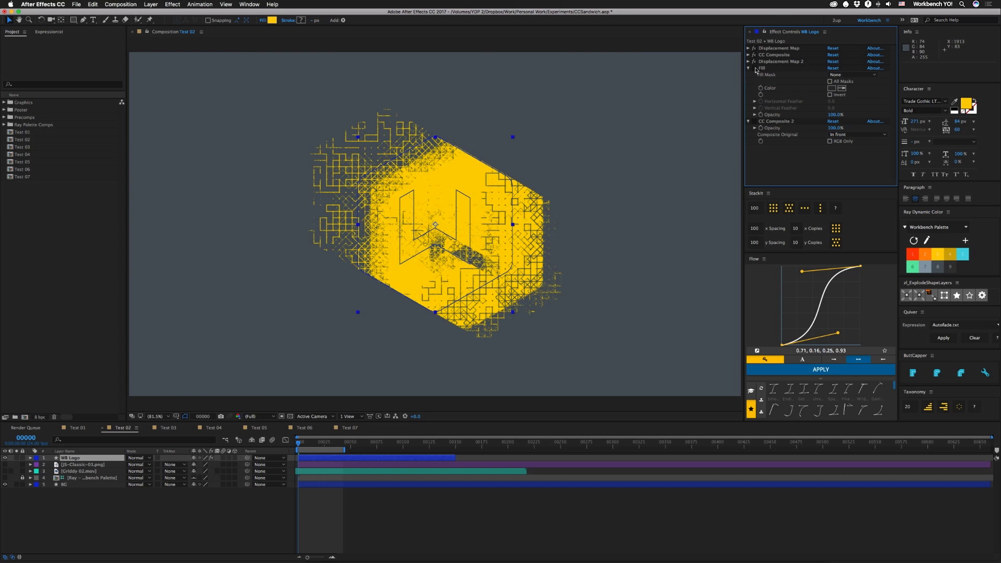
pyautogui.click(754, 68)
pyautogui.click(754, 121)
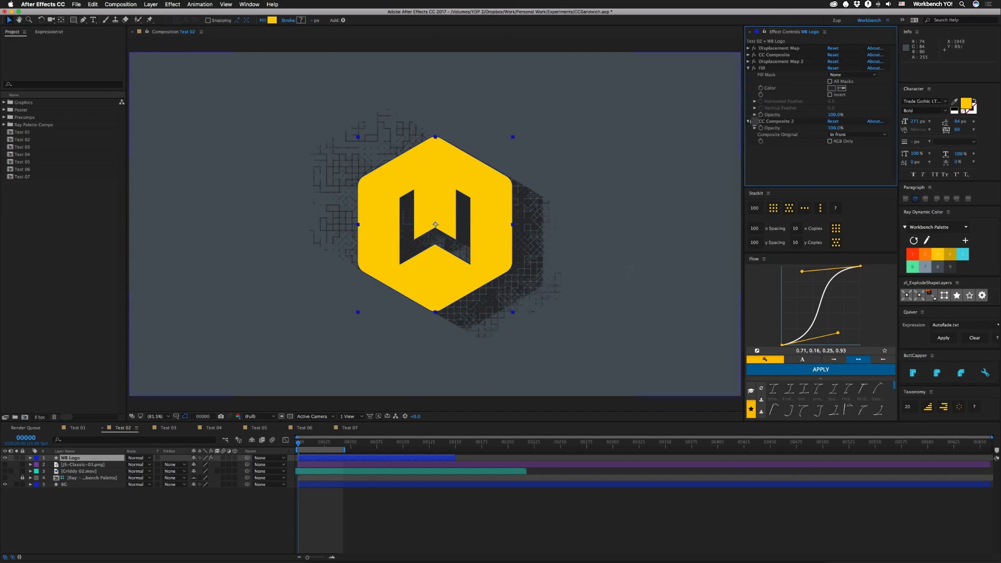
# Try moving the WB Logo around the Test 02 composition and undo the move.
pyautogui.click(502, 220)
pyautogui.moveTo(502, 221); pyautogui.dragTo(495, 247)
pyautogui.press('super+z')
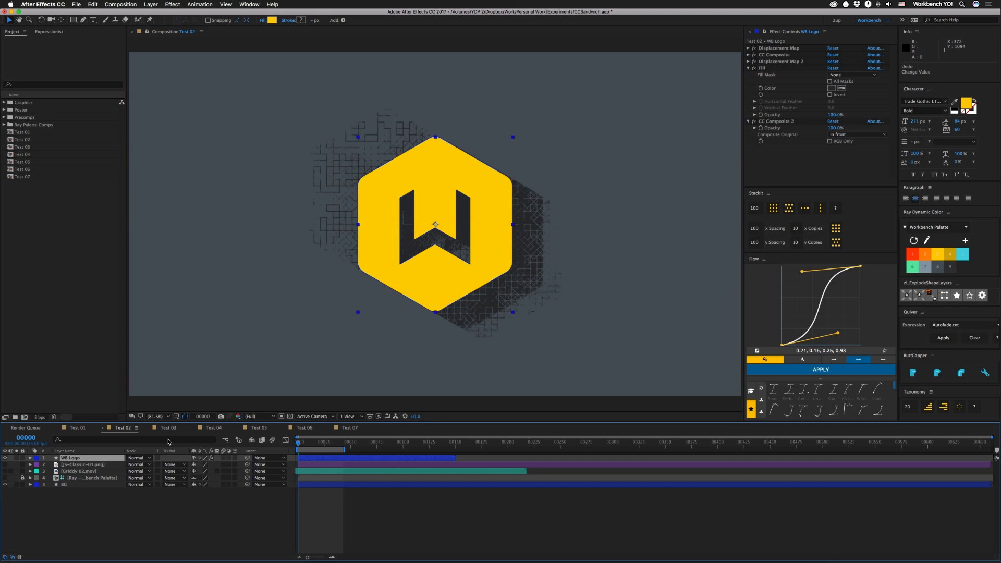
# Open the Test 03 composition and disable all effects below the first Gaussian Blur on the WB Logo layer.
pyautogui.click(168, 428)
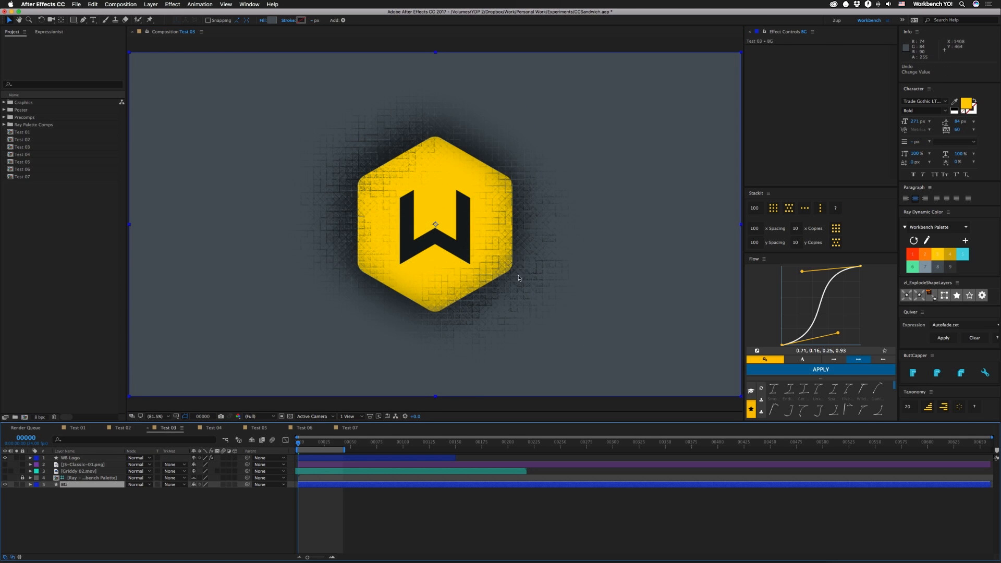
pyautogui.click(485, 288)
pyautogui.click(755, 90)
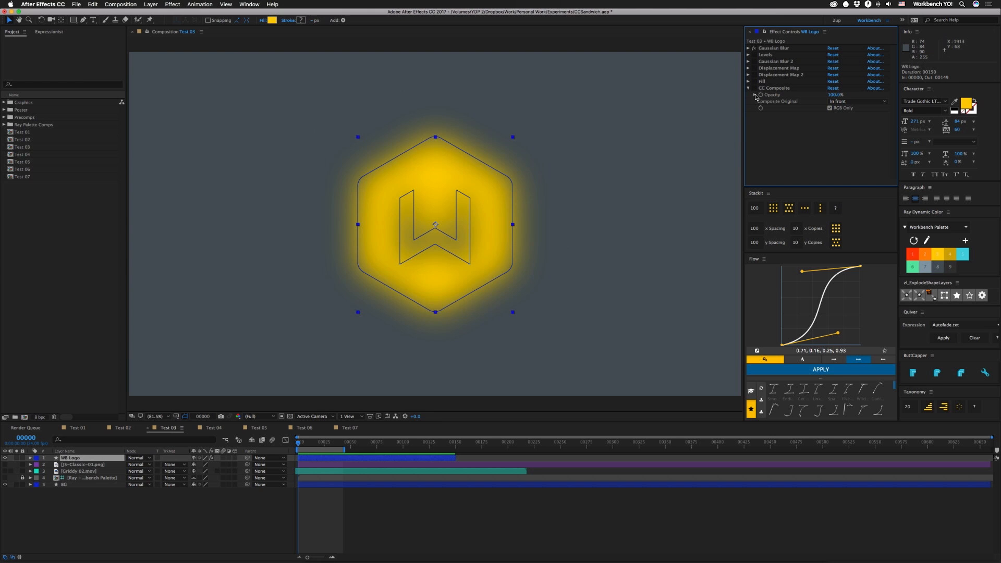
# Re-enable Levels, Gaussian Blur 2, Displacement Map, Displacement Map 2, Fill and CC Composite in order on the Test 03 logo.
pyautogui.click(755, 55)
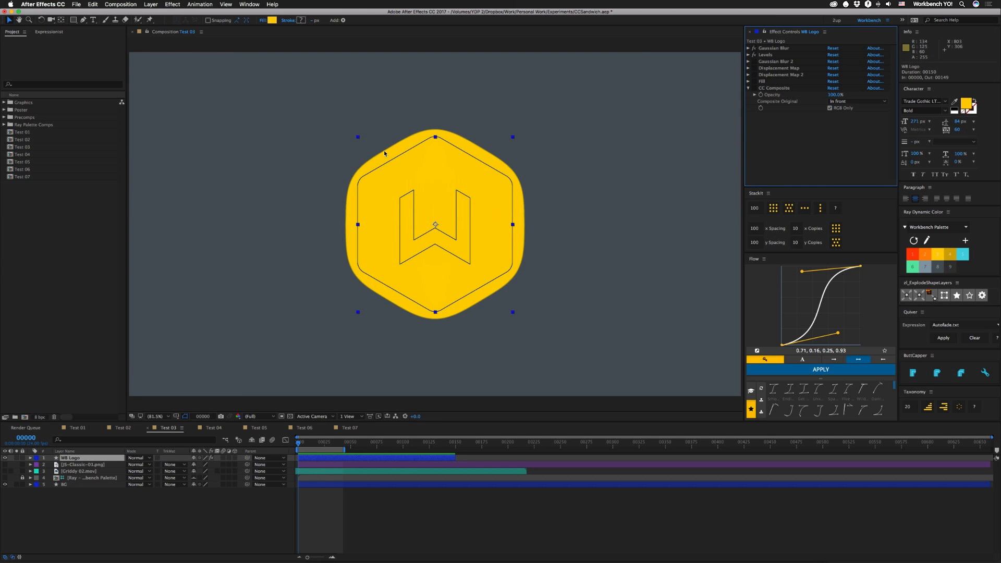
pyautogui.click(754, 62)
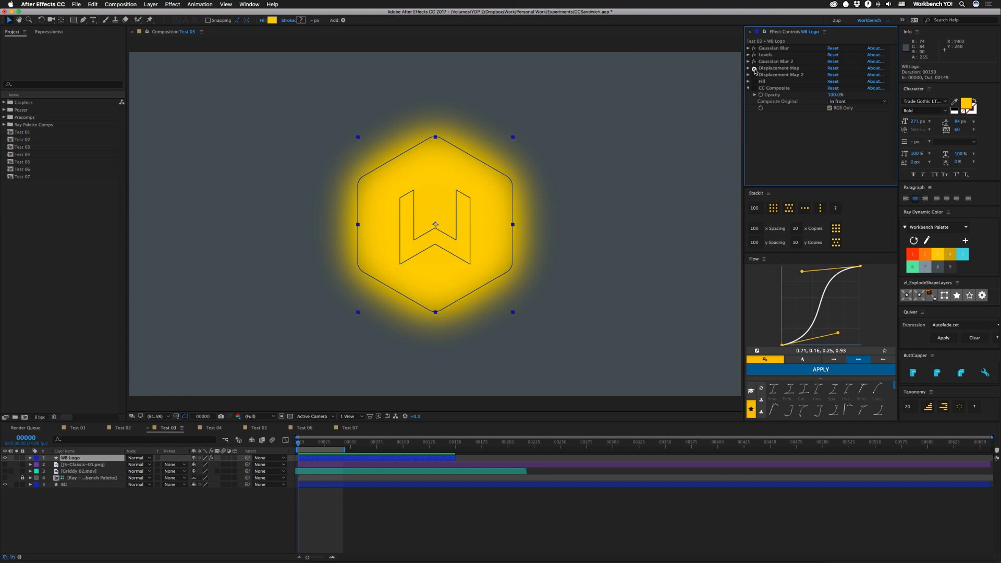
pyautogui.click(754, 68)
pyautogui.click(755, 75)
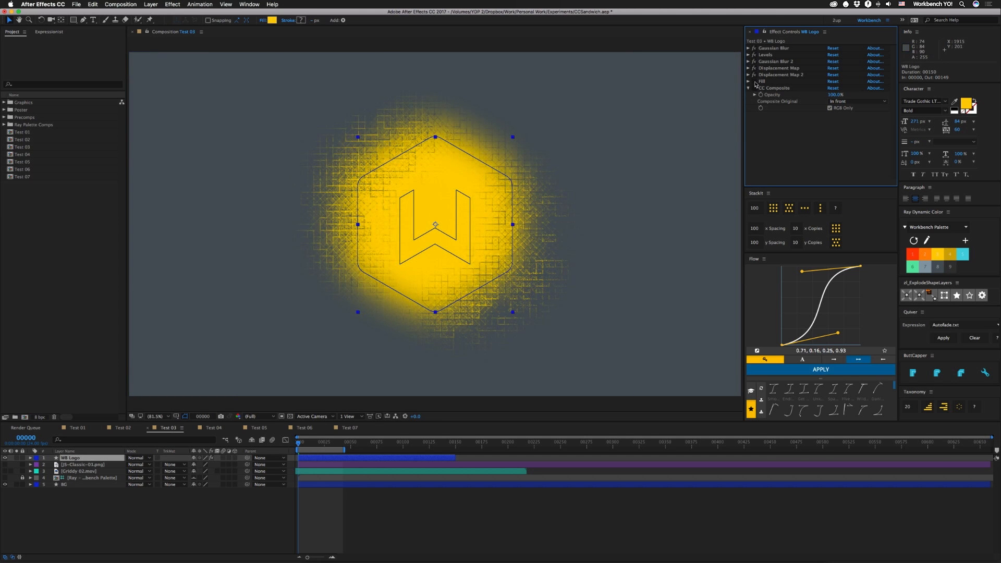
pyautogui.click(754, 81)
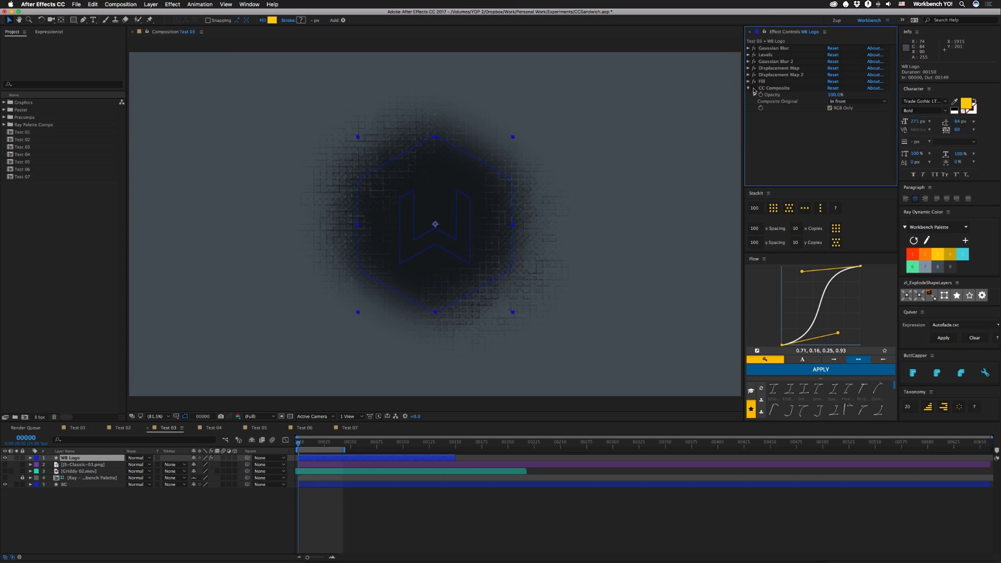
pyautogui.click(754, 88)
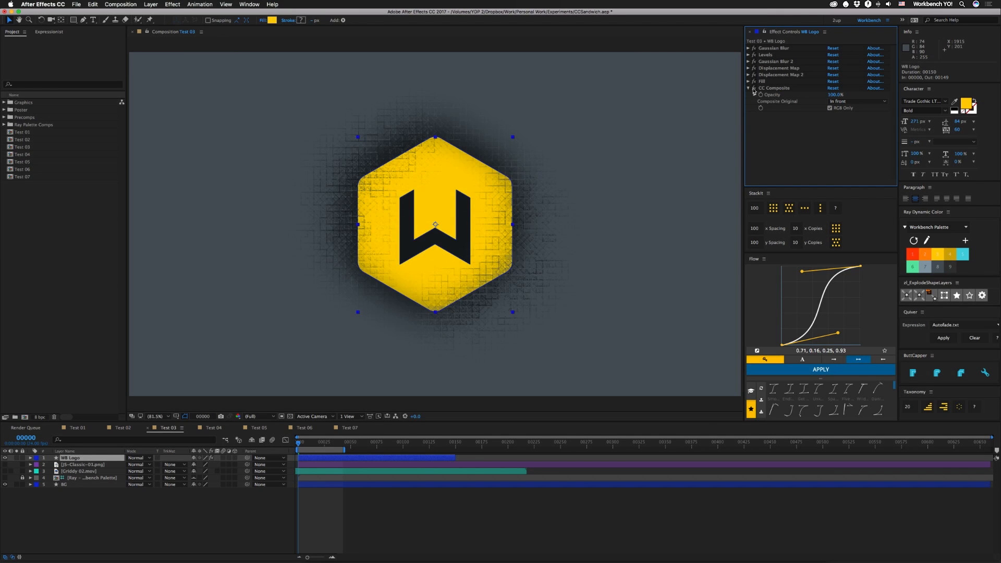
# Try moving the WB Logo within the Test 03 composition and undo the move.
pyautogui.moveTo(450, 196); pyautogui.dragTo(461, 246)
pyautogui.press('super+z')
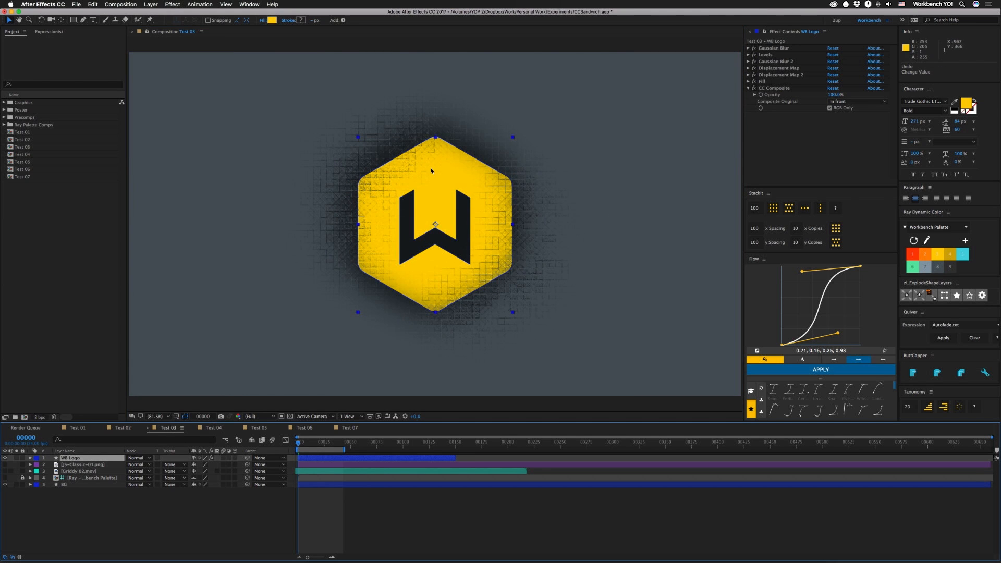
# Open the Test 04 composition and disable all effects below Gaussian Blur on the WB Logo layer.
pyautogui.click(215, 428)
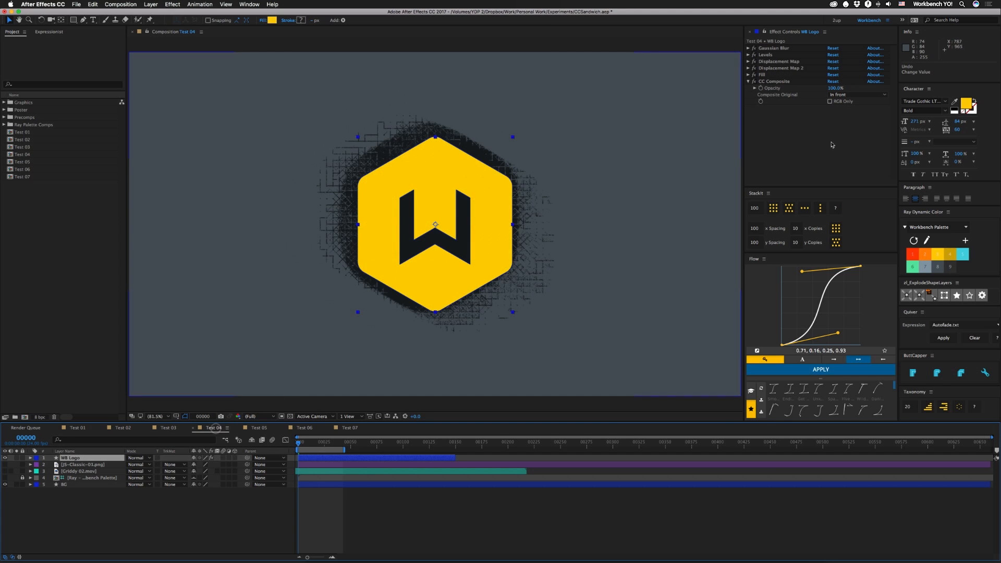
pyautogui.click(757, 50)
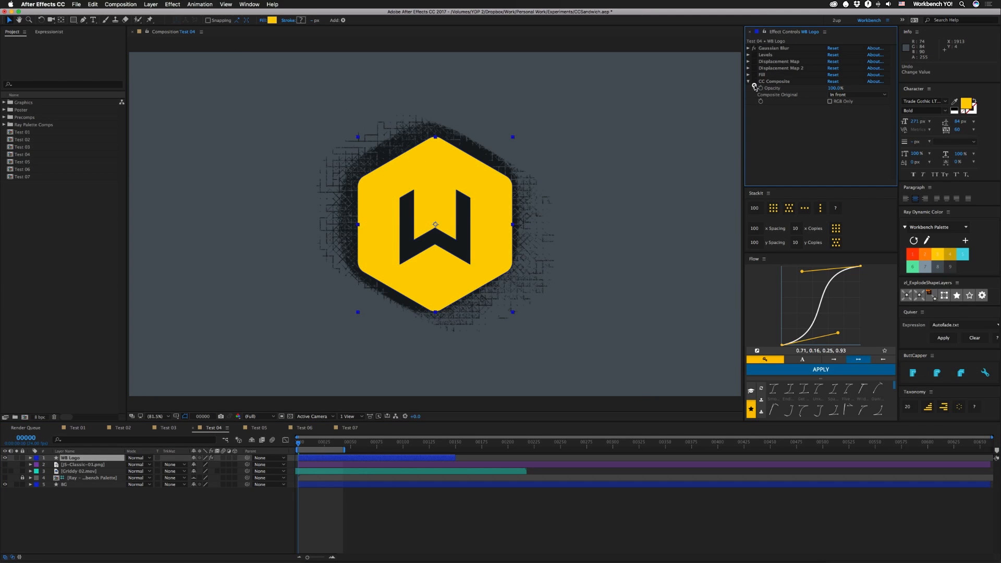
pyautogui.moveTo(754, 55); pyautogui.dragTo(754, 82)
# Re-enable Levels, Displacement Map, Displacement Map 2, Fill and CC Composite in order on the Test 04 logo.
pyautogui.click(754, 55)
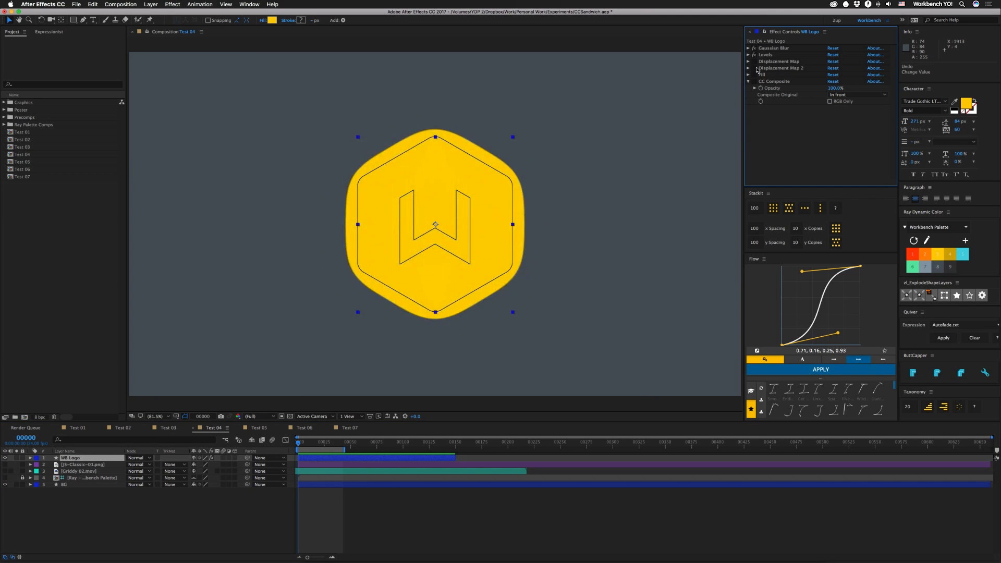
pyautogui.click(754, 62)
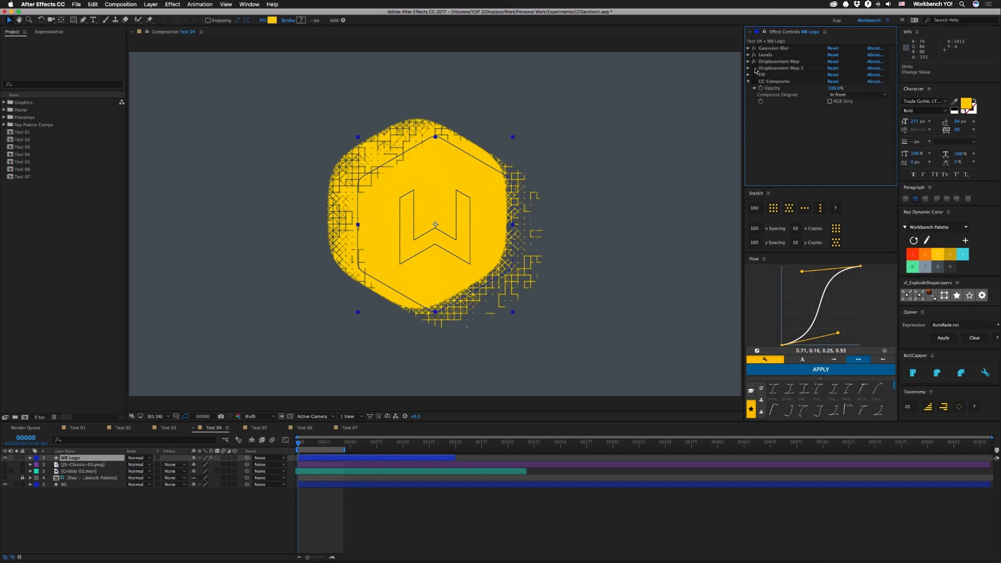
pyautogui.click(754, 68)
pyautogui.click(755, 75)
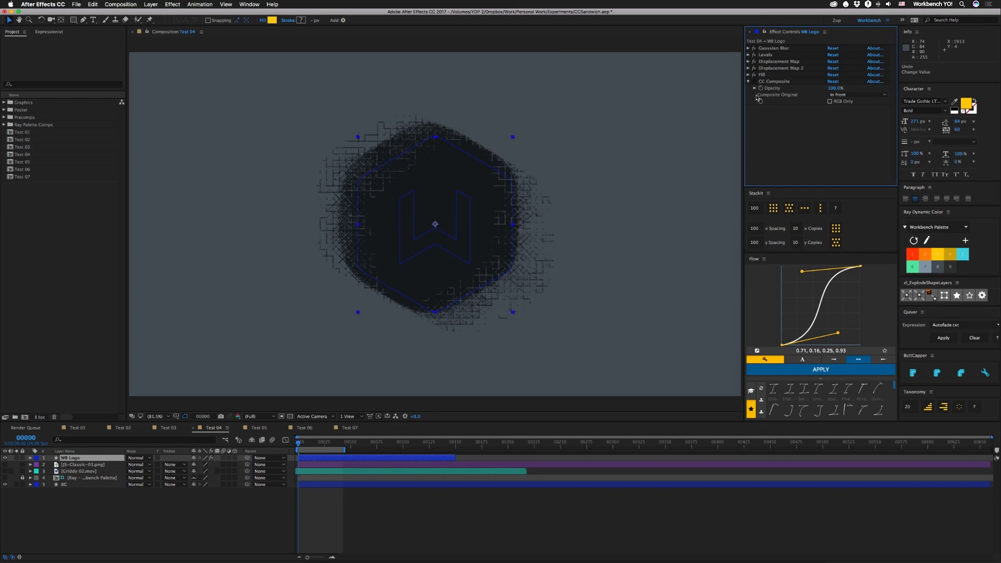
pyautogui.click(754, 82)
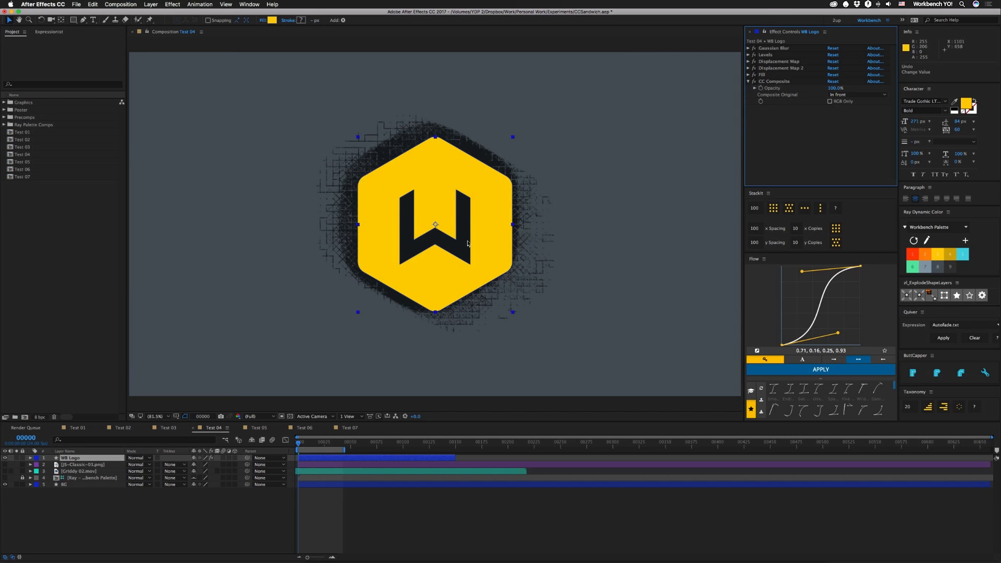
# Turn on CC Composite's RGB Only option on the Test 04 logo to compare, and turn it off again.
pyautogui.click(830, 102)
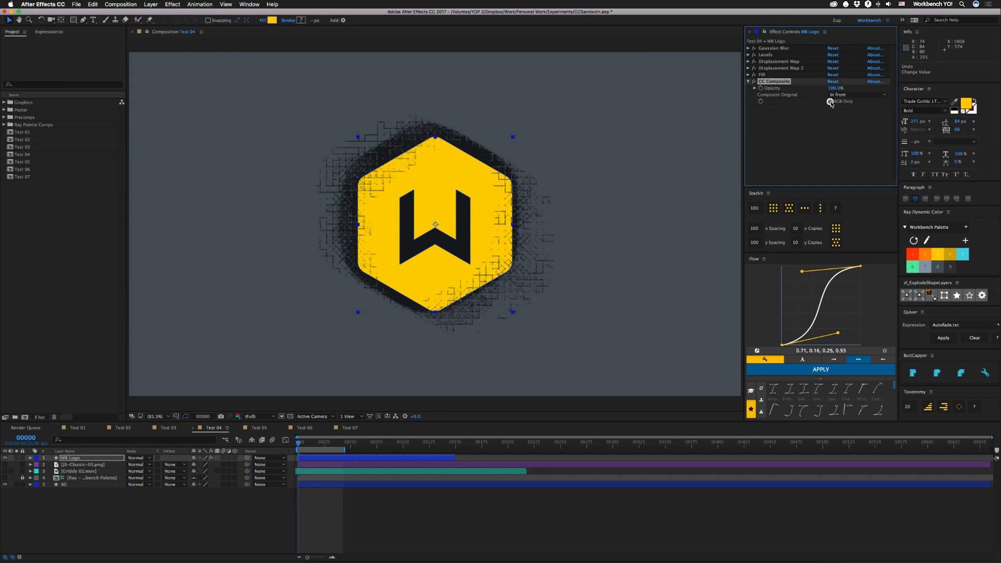
pyautogui.click(830, 101)
# Open the Test 05 composition, expand the WB Logo's CC Composite 2 settings, and temporarily hide the BG layer to check the logo's transparency.
pyautogui.click(259, 427)
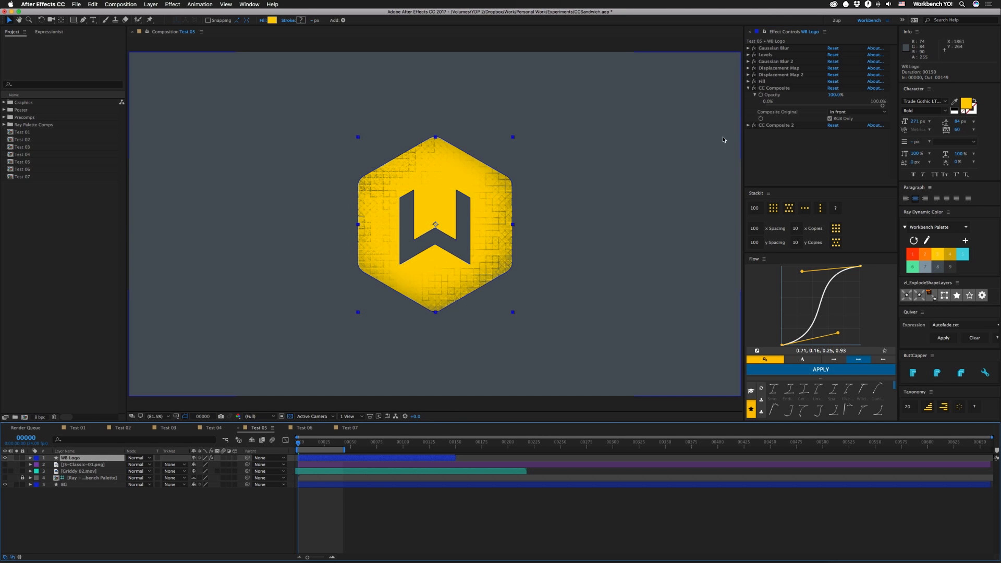
pyautogui.click(787, 125)
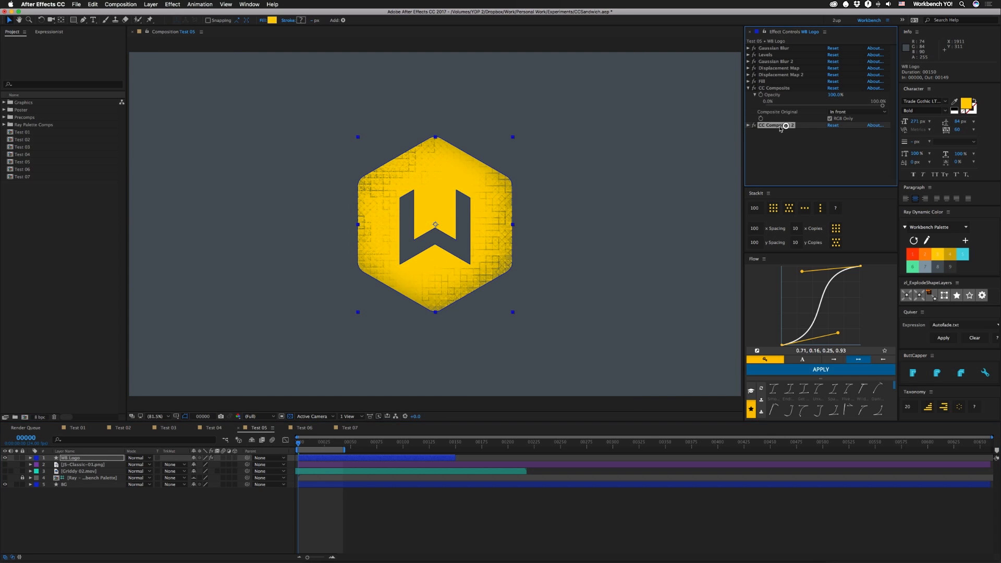
pyautogui.click(749, 125)
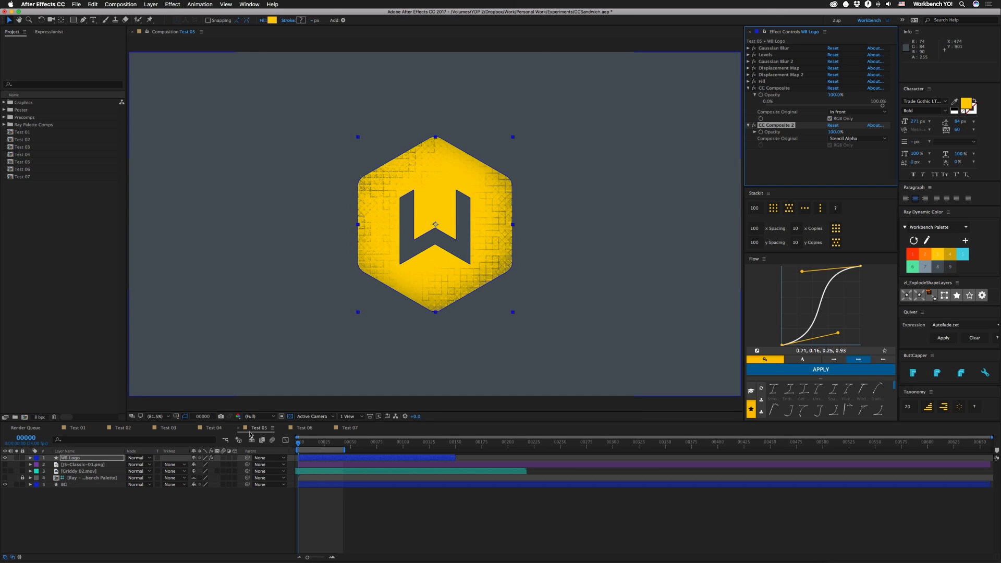
pyautogui.click(6, 485)
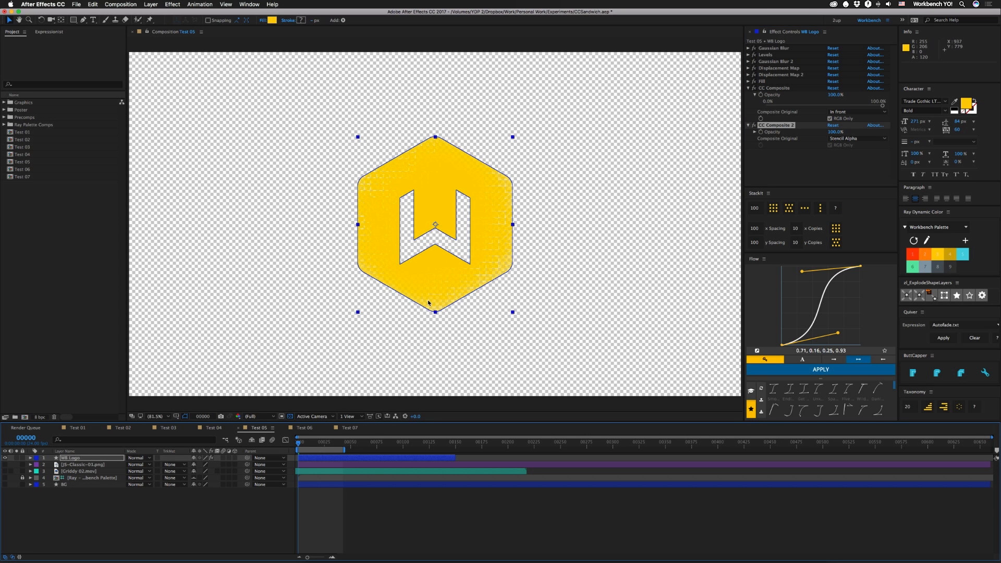
pyautogui.click(7, 485)
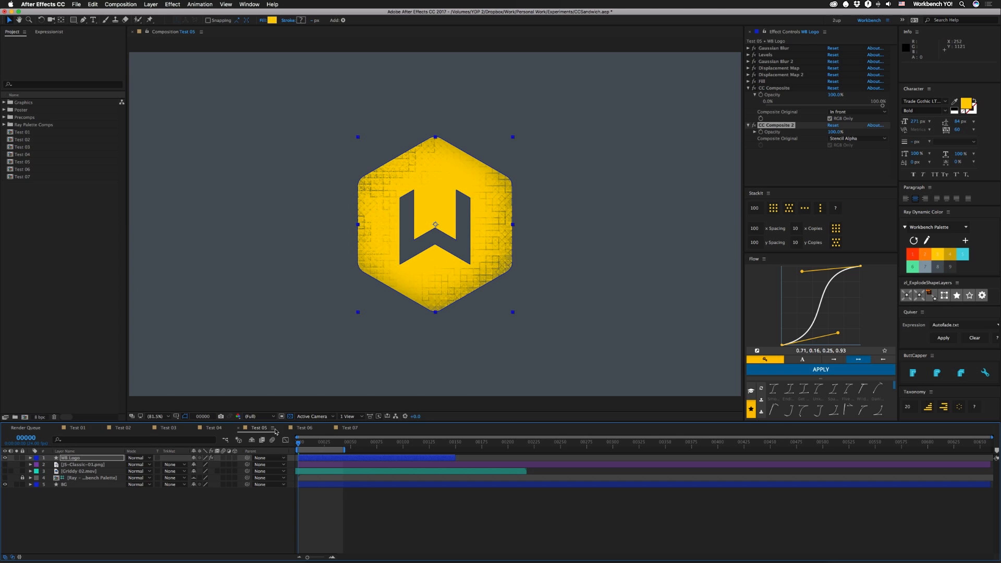
# Open the Test 06 composition and build up the WB Logo from Gaussian Blur through Displacement Map and Displacement Map 2, keeping the remaining effects disabled.
pyautogui.click(311, 430)
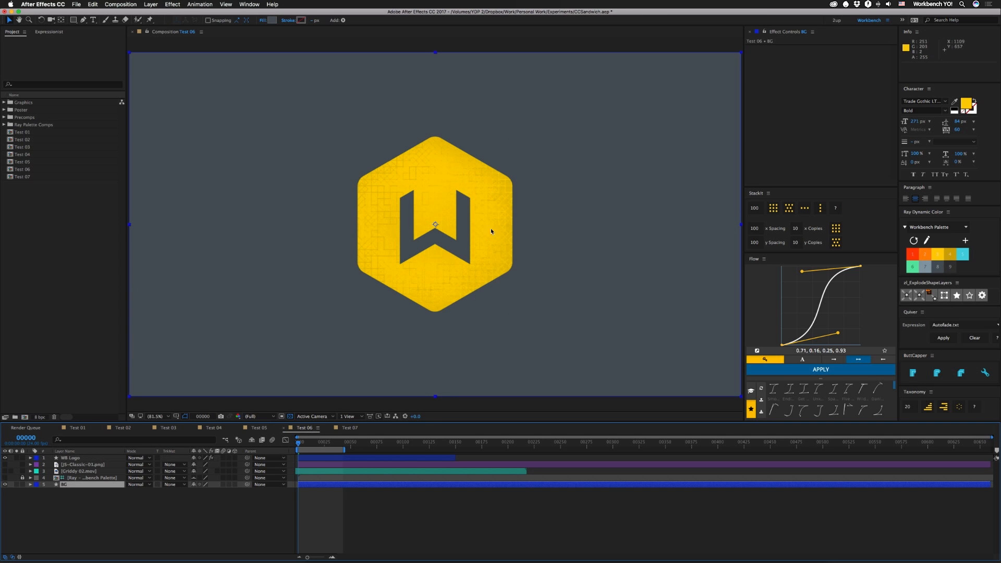
pyautogui.click(73, 504)
pyautogui.click(76, 458)
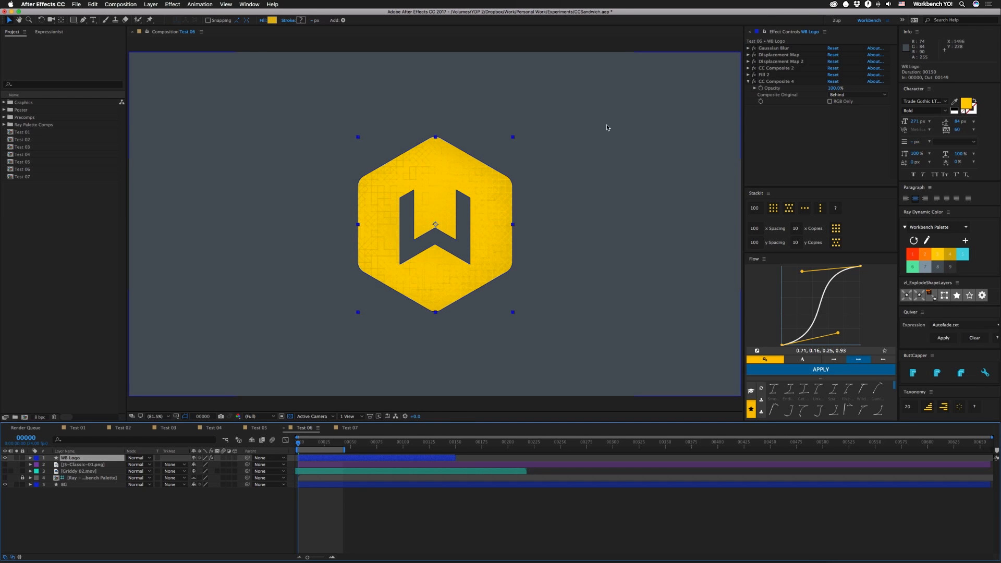
pyautogui.moveTo(756, 54)
pyautogui.mouseDown()
pyautogui.moveTo(755, 83)
pyautogui.moveTo(756, 61)
pyautogui.mouseUp()
pyautogui.click(755, 62)
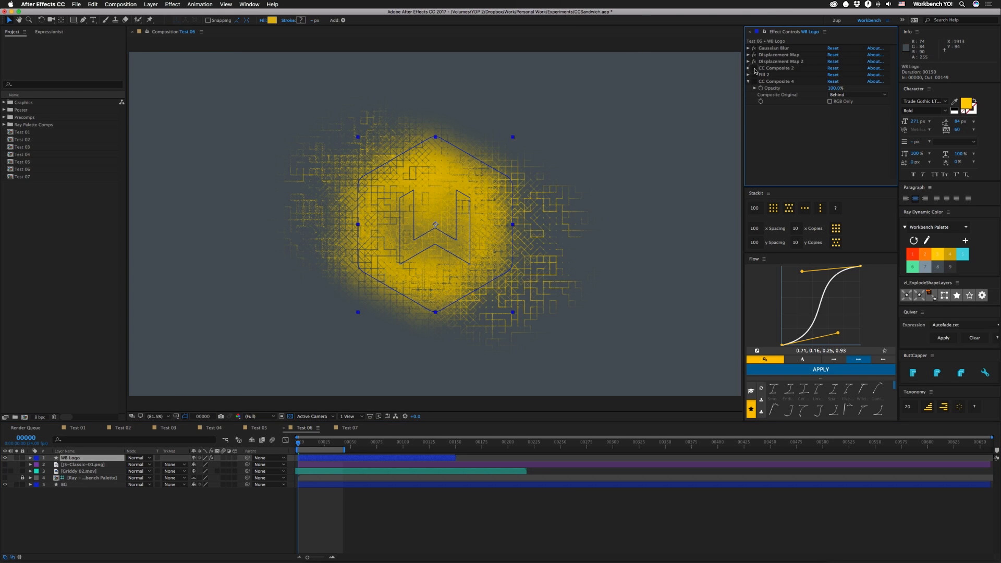
# Re-enable CC Composite 2, Fill 2 and CC Composite 4 in order on the Test 06 logo, temporarily hiding BG to check transparency.
pyautogui.click(755, 68)
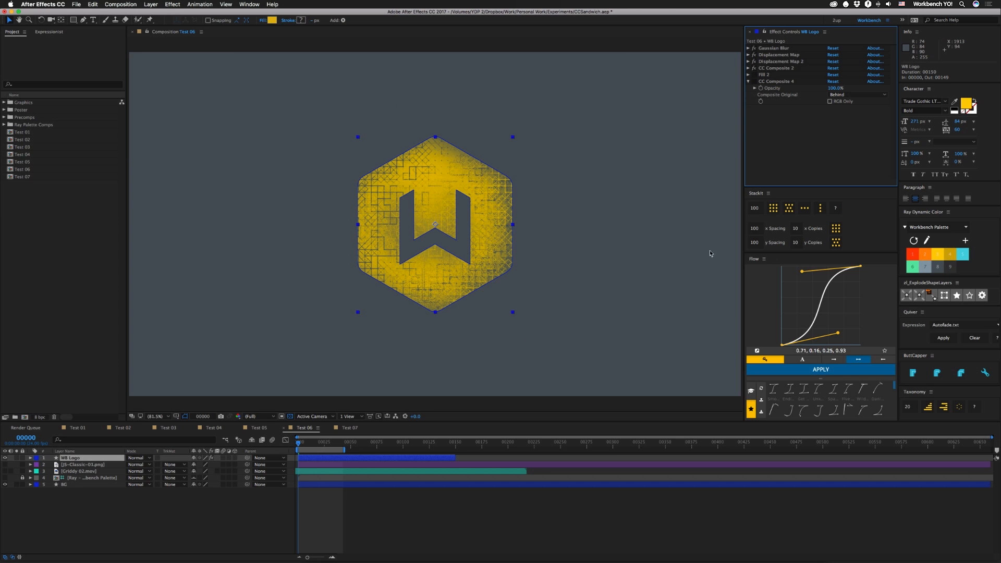
pyautogui.click(5, 485)
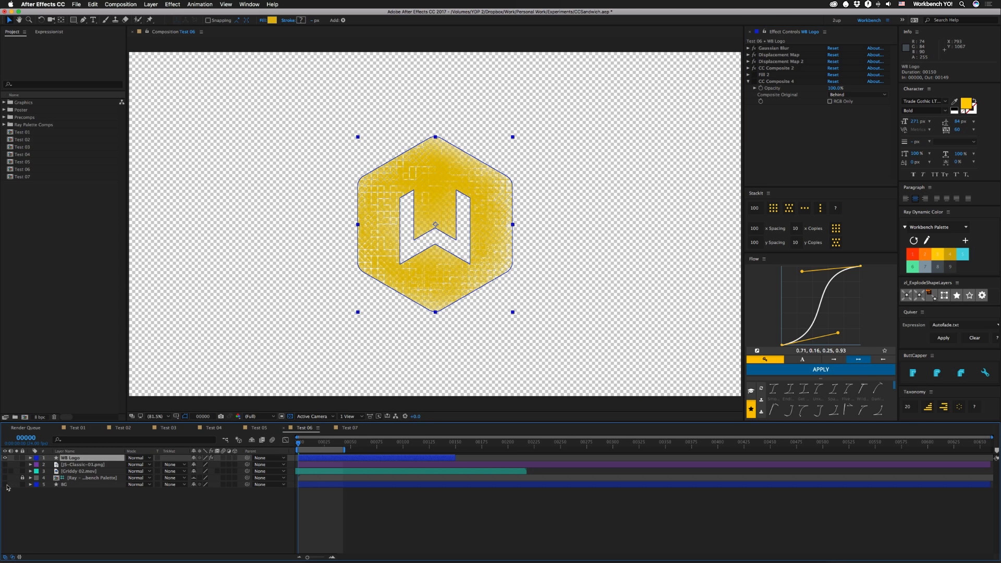
pyautogui.click(6, 485)
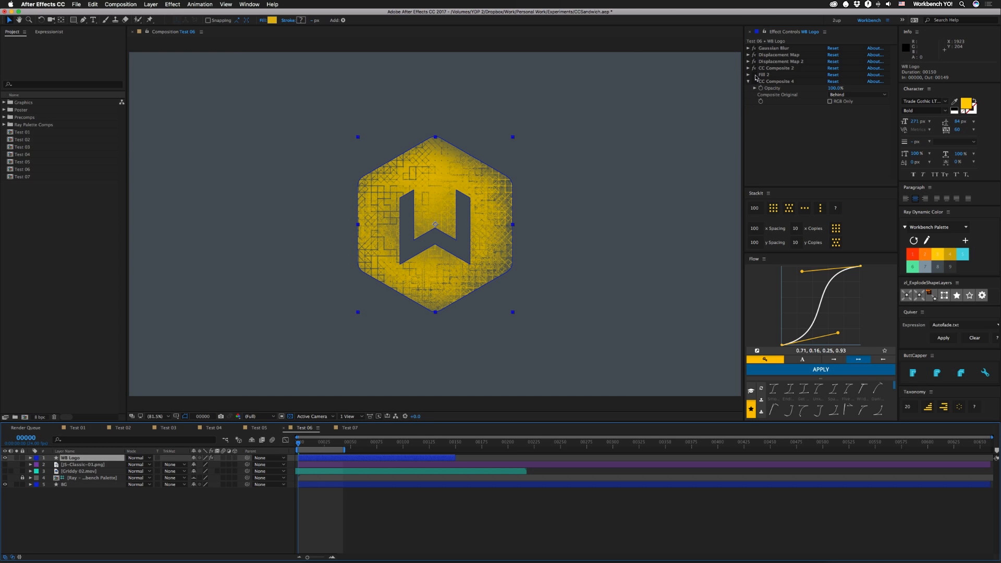
pyautogui.click(754, 75)
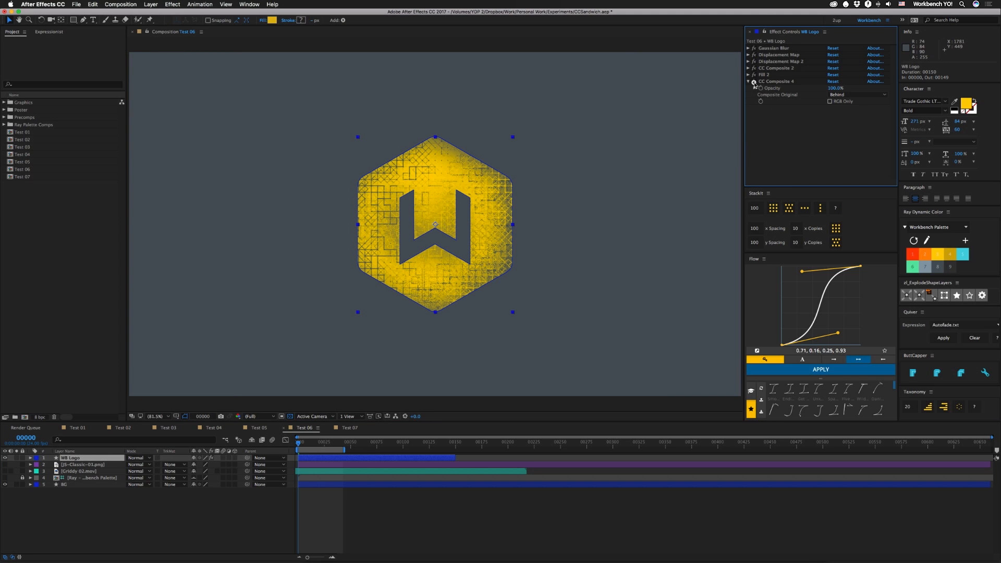
pyautogui.click(754, 82)
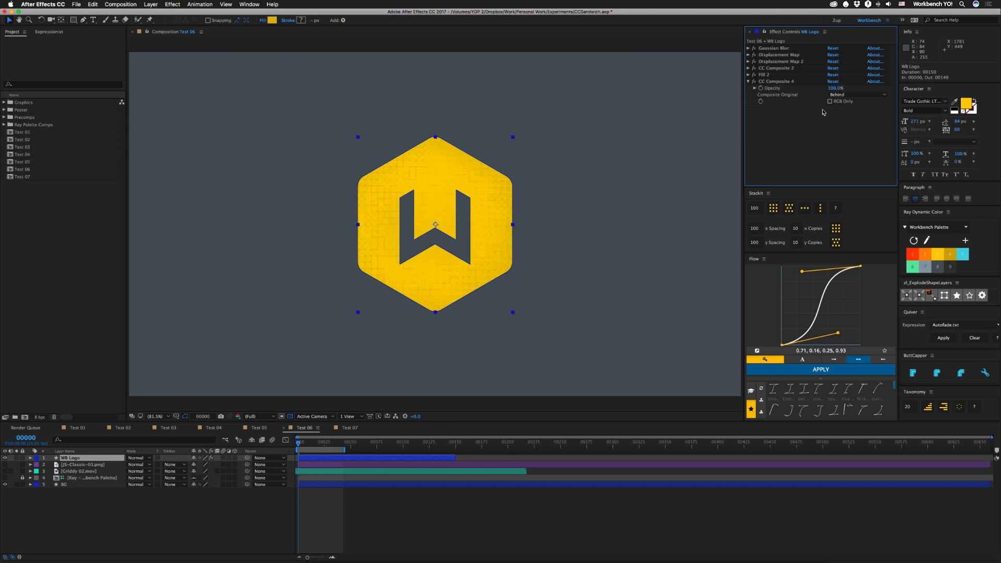
# Try the slate background colour as the WB Logo's shape fill, inspect it with the BG layer hidden, and undo the changes.
pyautogui.click(271, 20)
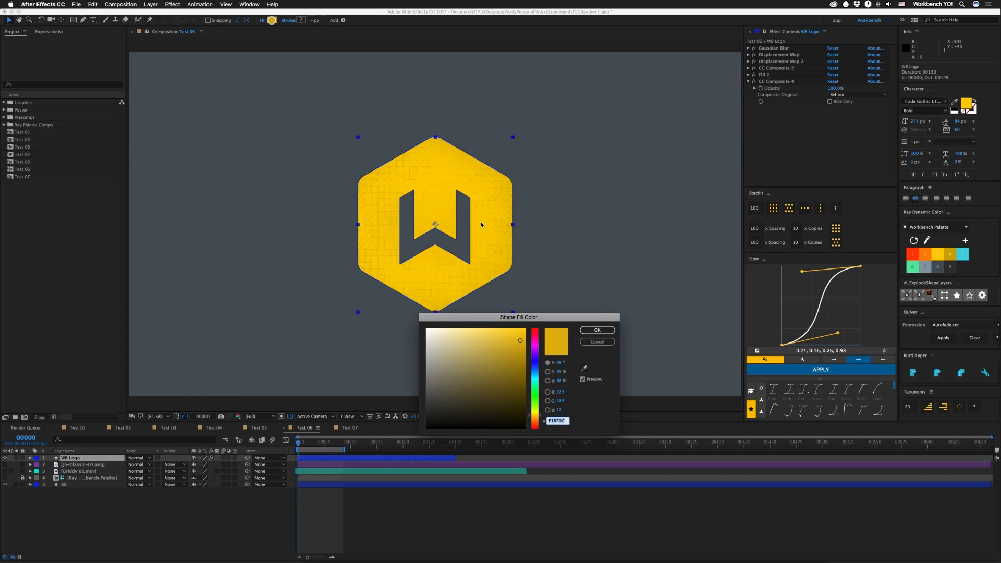
pyautogui.click(582, 367)
pyautogui.click(597, 330)
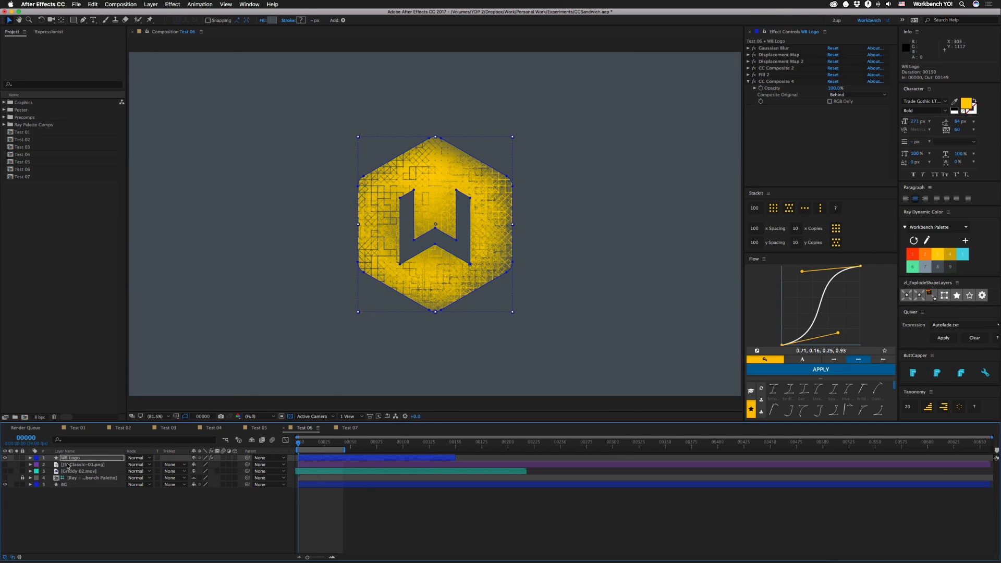
pyautogui.click(5, 485)
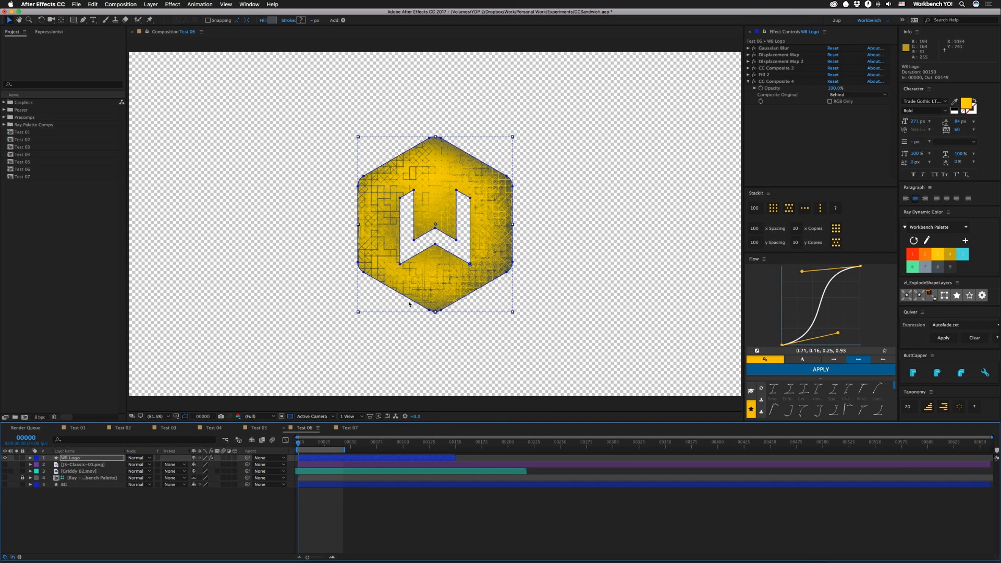
pyautogui.press('super+z')
# Open the Test 07 composition and isolate the WB Logo's Set Matte effect with its settings expanded.
pyautogui.click(350, 428)
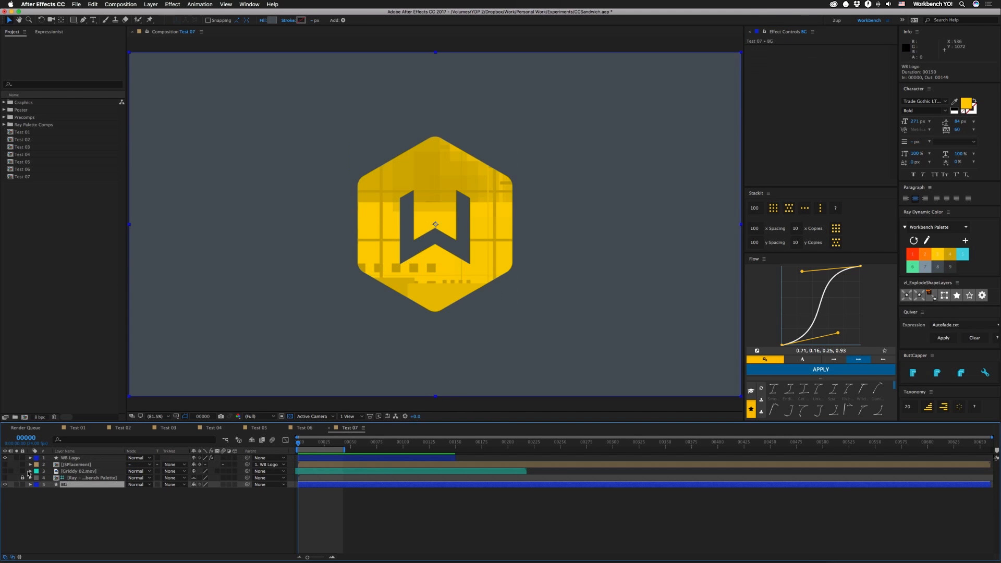
pyautogui.click(76, 459)
pyautogui.click(782, 99)
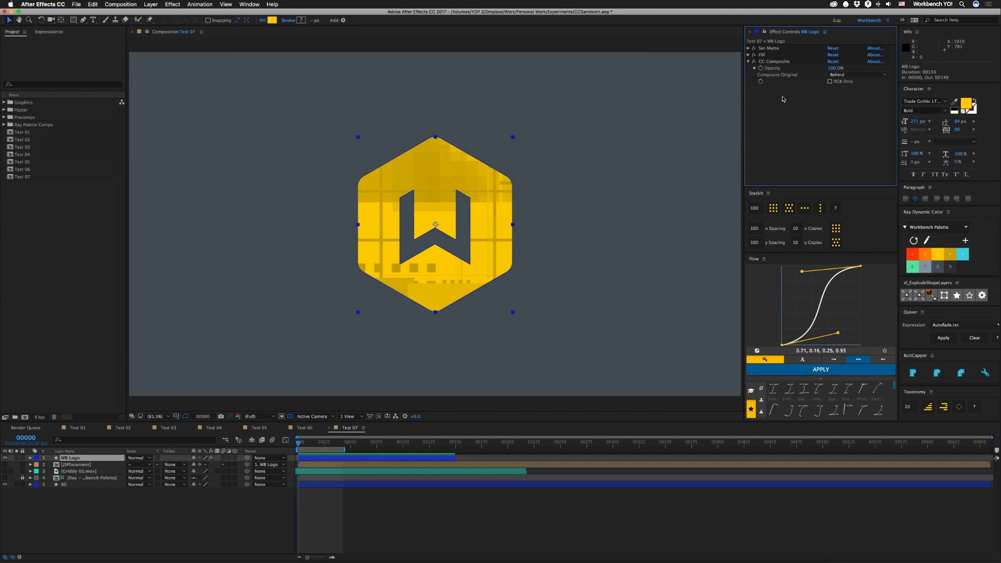
pyautogui.click(753, 48)
pyautogui.click(748, 48)
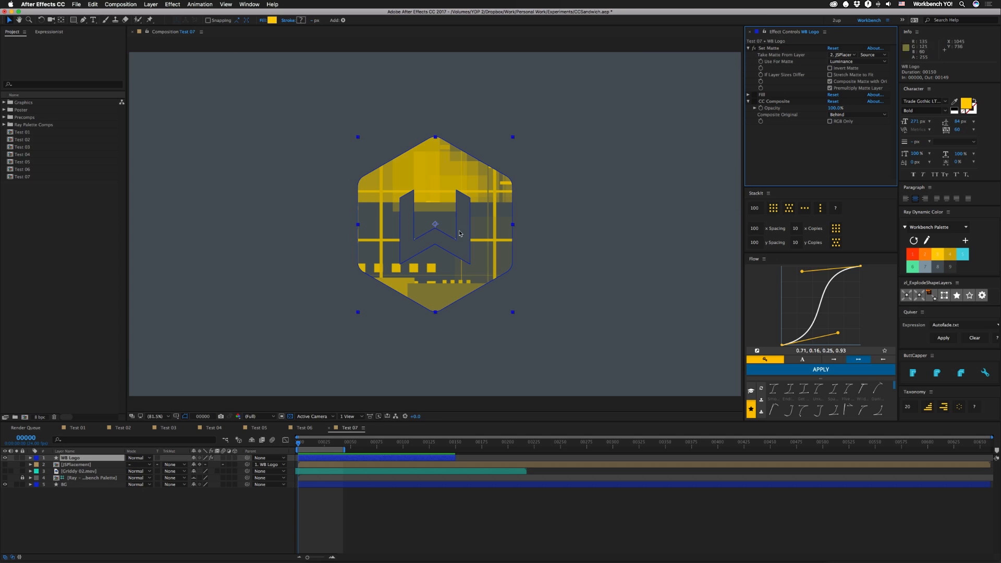
# Try moving the WB Logo with only Set Matte active and undo the move.
pyautogui.moveTo(409, 176); pyautogui.dragTo(466, 194)
pyautogui.press('super+z')
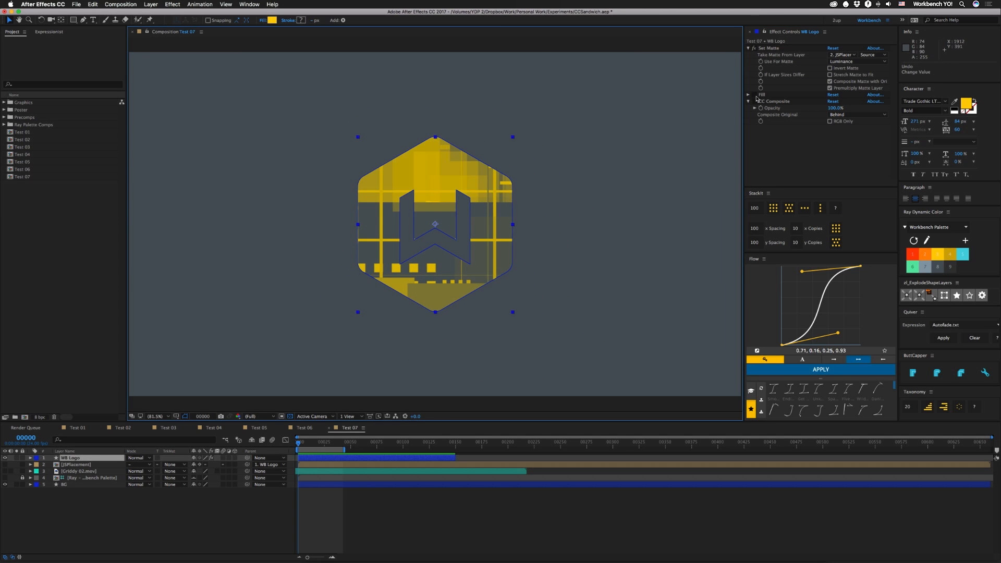
# Re-enable Fill and CC Composite on the Test 07 logo, and test-move the logo twice, undoing each move.
pyautogui.click(755, 96)
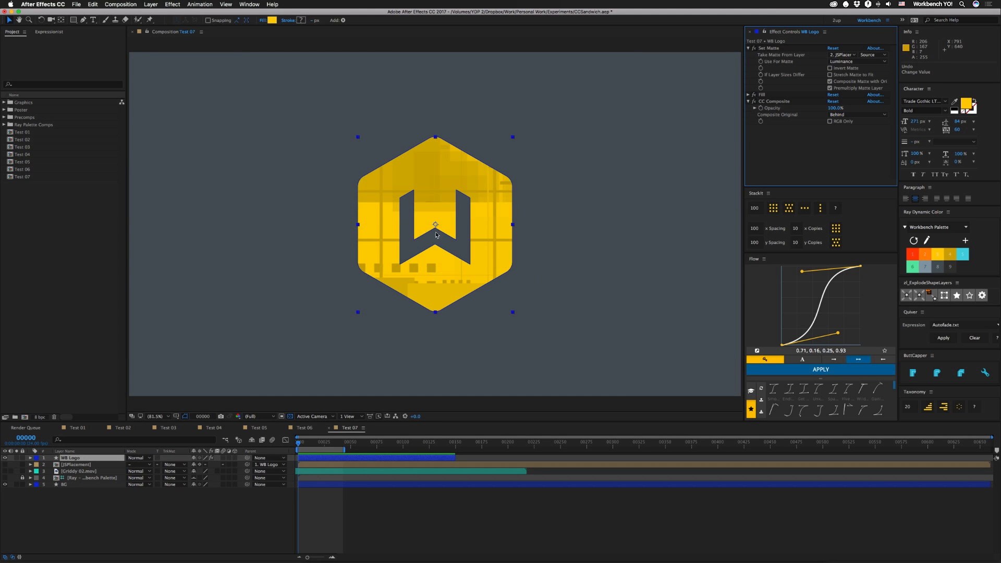
pyautogui.moveTo(440, 268); pyautogui.dragTo(526, 330)
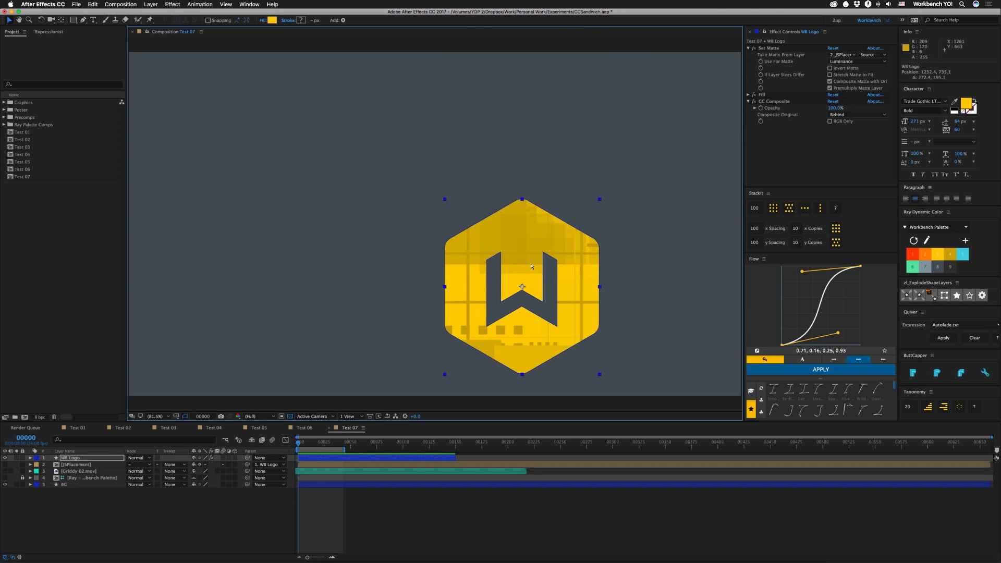
pyautogui.press('super+z')
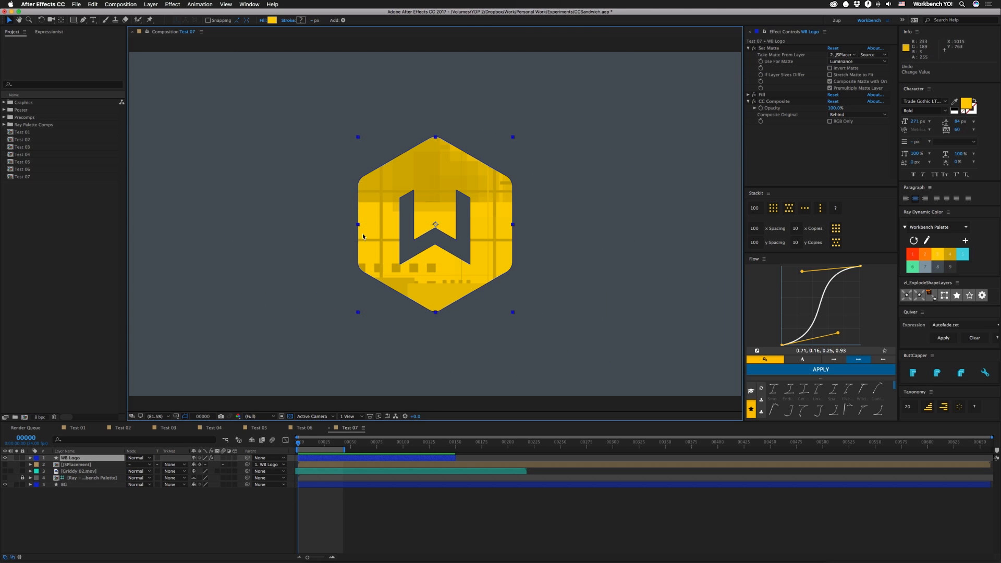
pyautogui.moveTo(437, 180)
pyautogui.mouseDown()
pyautogui.moveTo(417, 179)
pyautogui.moveTo(481, 175)
pyautogui.moveTo(450, 190)
pyautogui.moveTo(451, 181)
pyautogui.mouseUp()
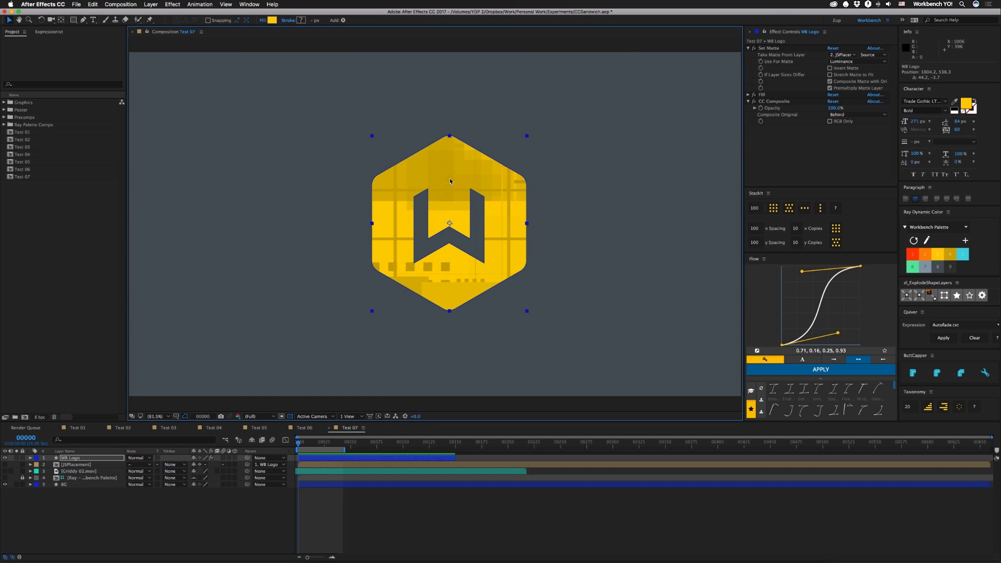
pyautogui.press('super+z')
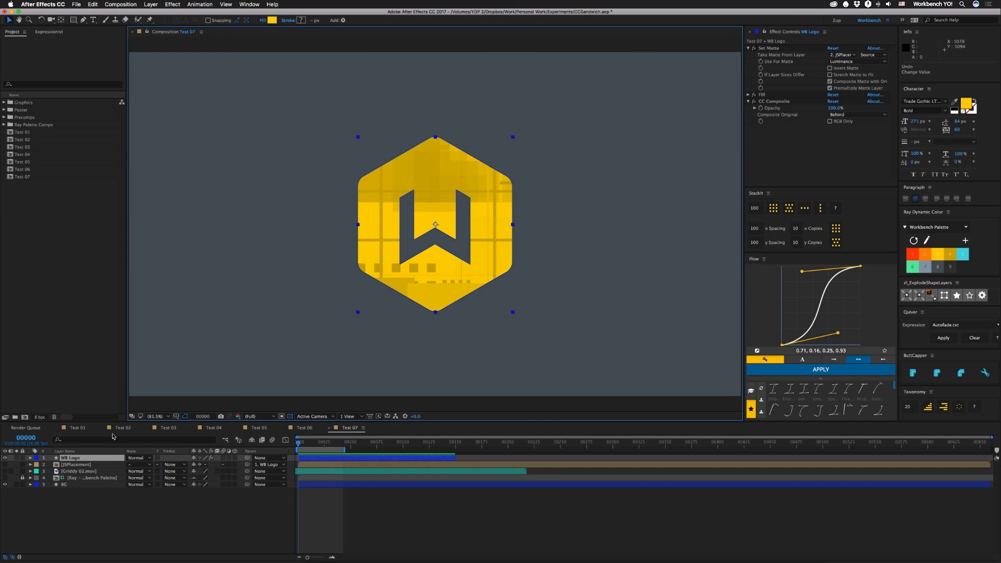
# Open the Test 01 composition and preview its text animation.
pyautogui.click(77, 428)
pyautogui.press('space')
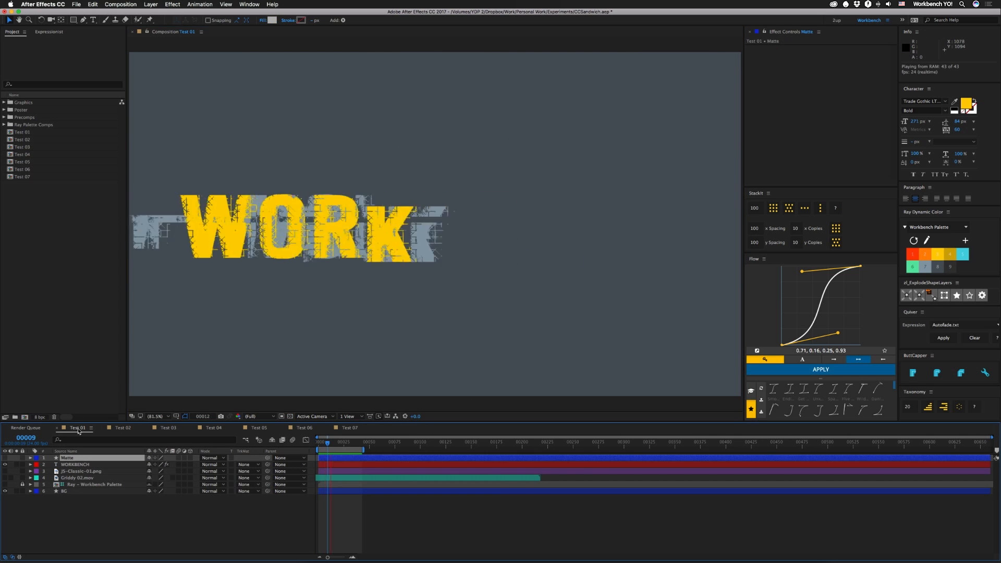